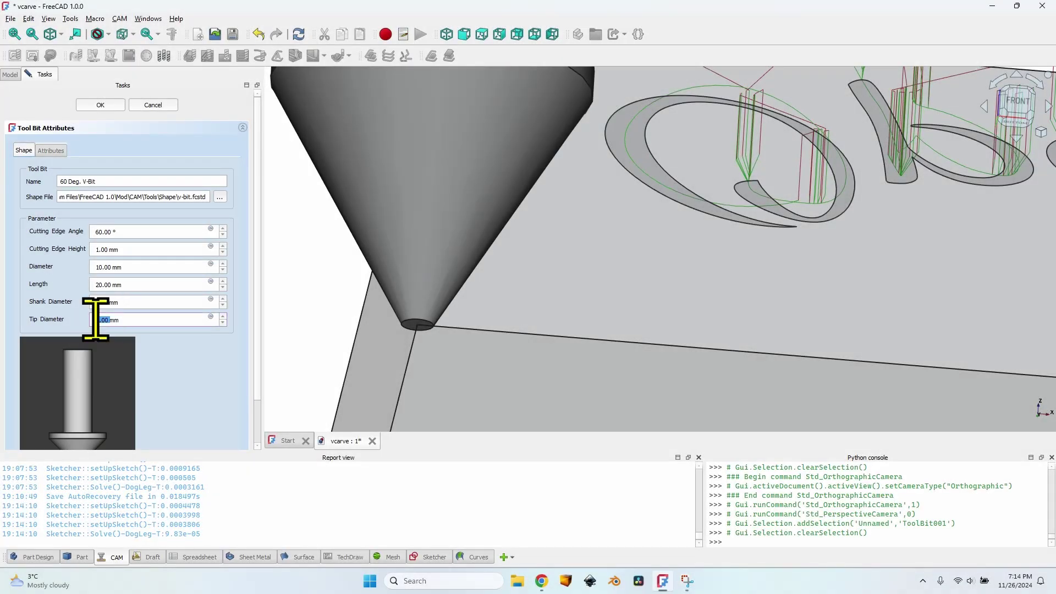
Set the tip diameter of the 60 Deg. V-Bit to 0.01 mm
type("0.01")
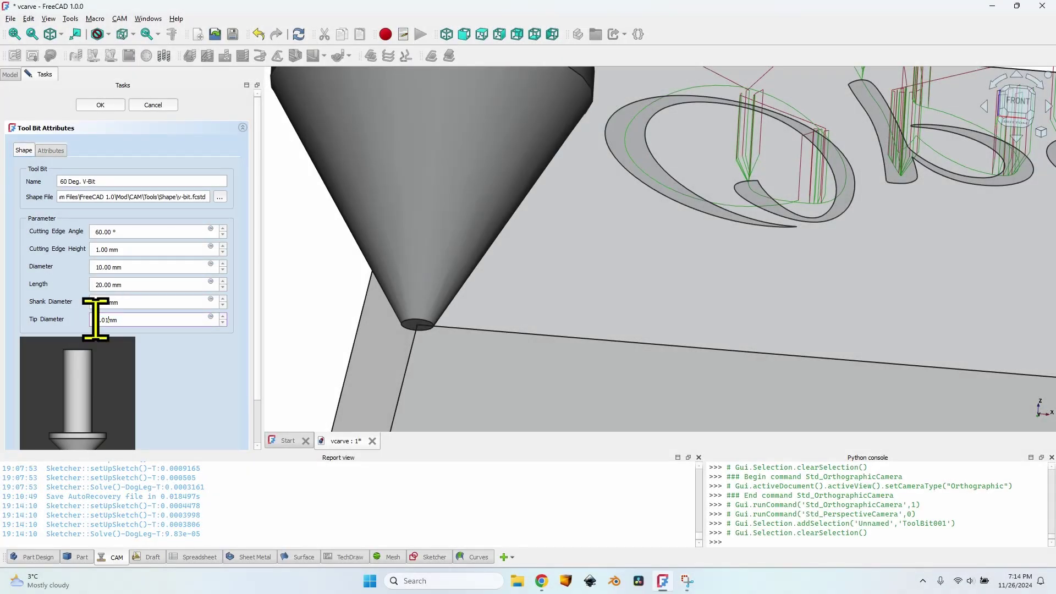
left_click(102, 104)
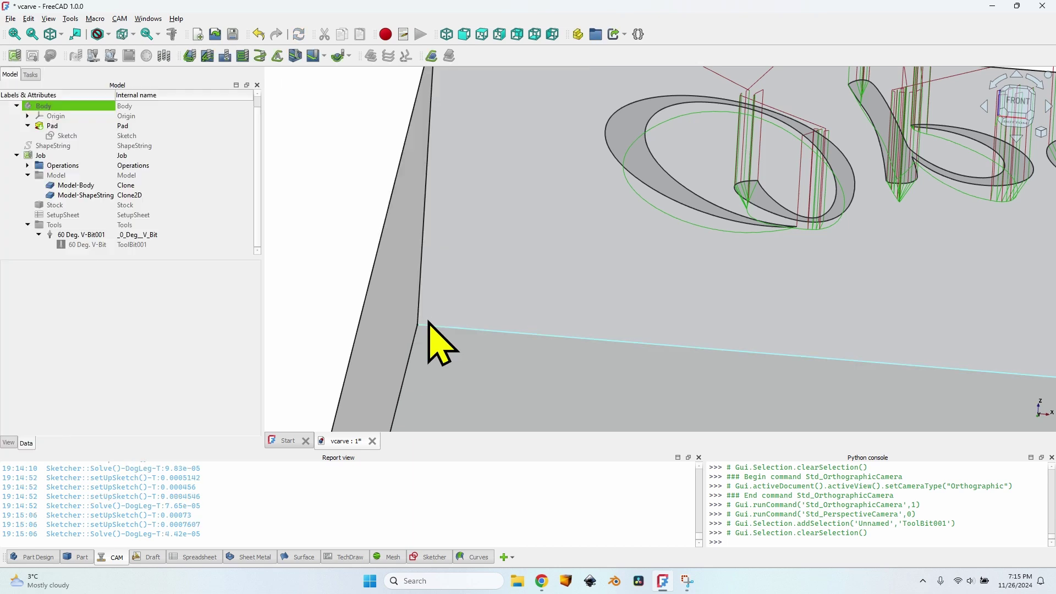
Simulate the toolpaths of the Job in the CAM simulator
left_click(58, 156)
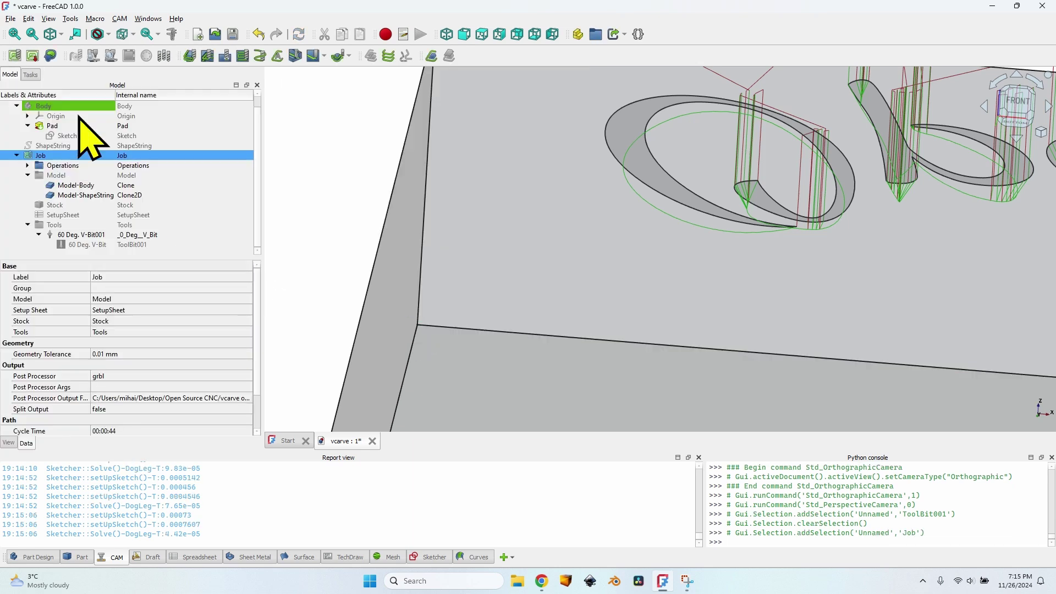
left_click(110, 56)
left_click(237, 165)
left_click_drag(445, 448, 625, 448)
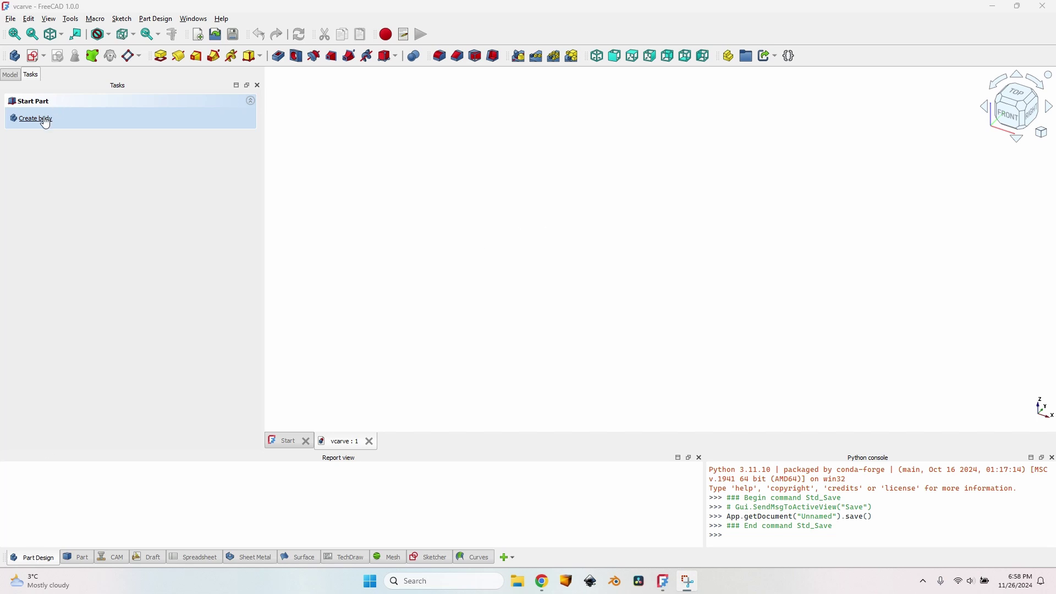
Create a new body and start a sketch on its XY plane
left_click(66, 131)
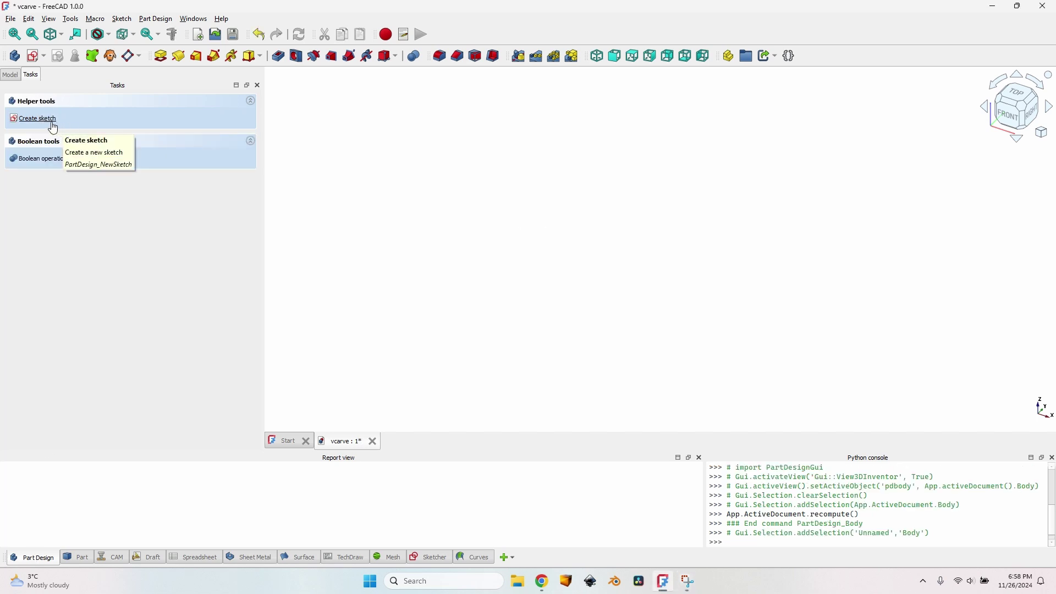
left_click(43, 120)
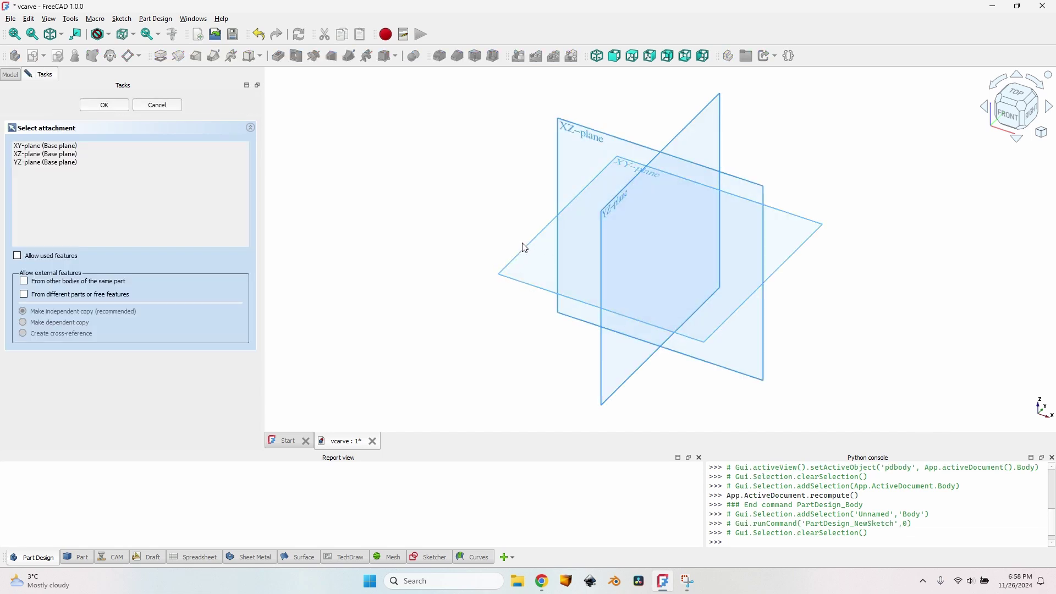
left_click(539, 279)
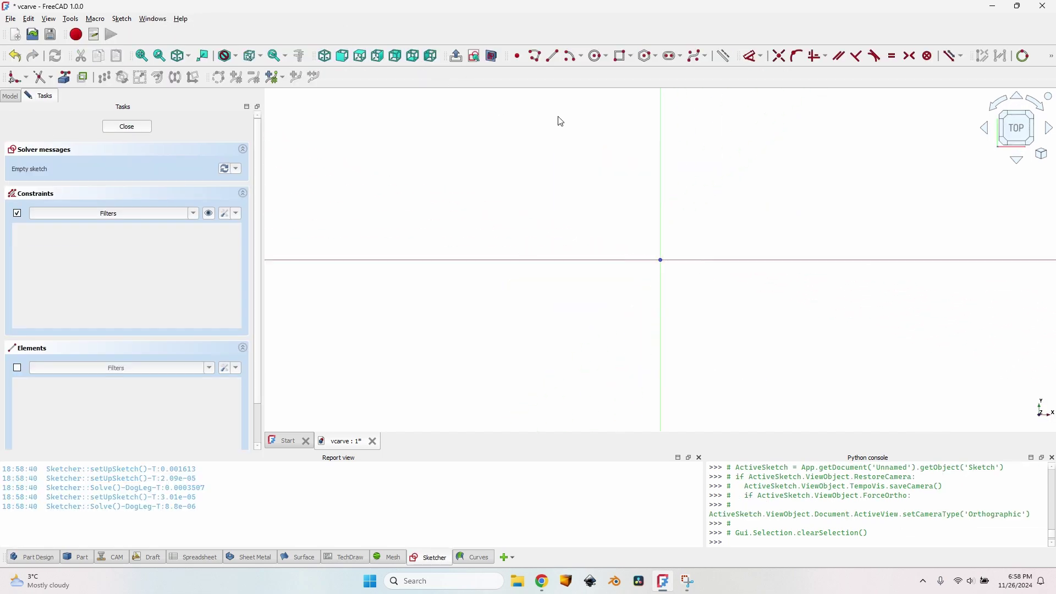
Sketch a 100 by 100 mm rectangle with one corner on the origin and finish the sketch
left_click(623, 56)
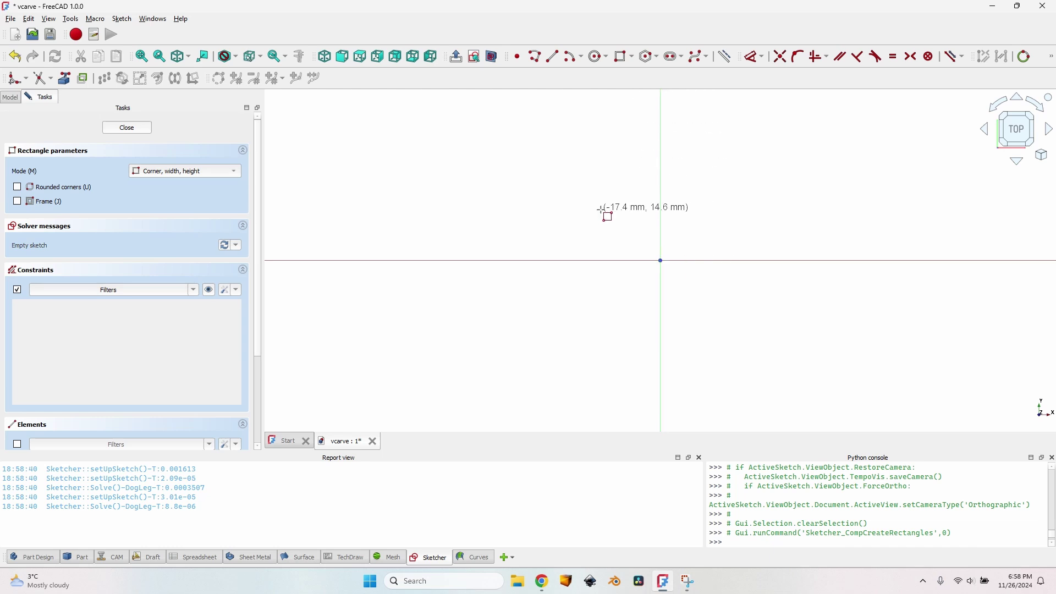
key("g")
key("r")
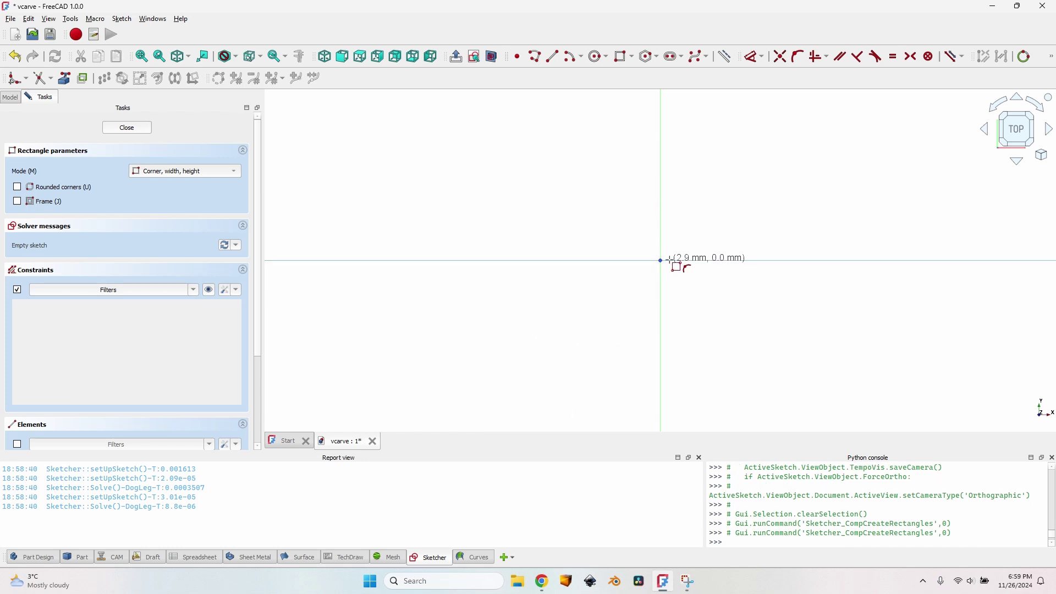
left_click(662, 261)
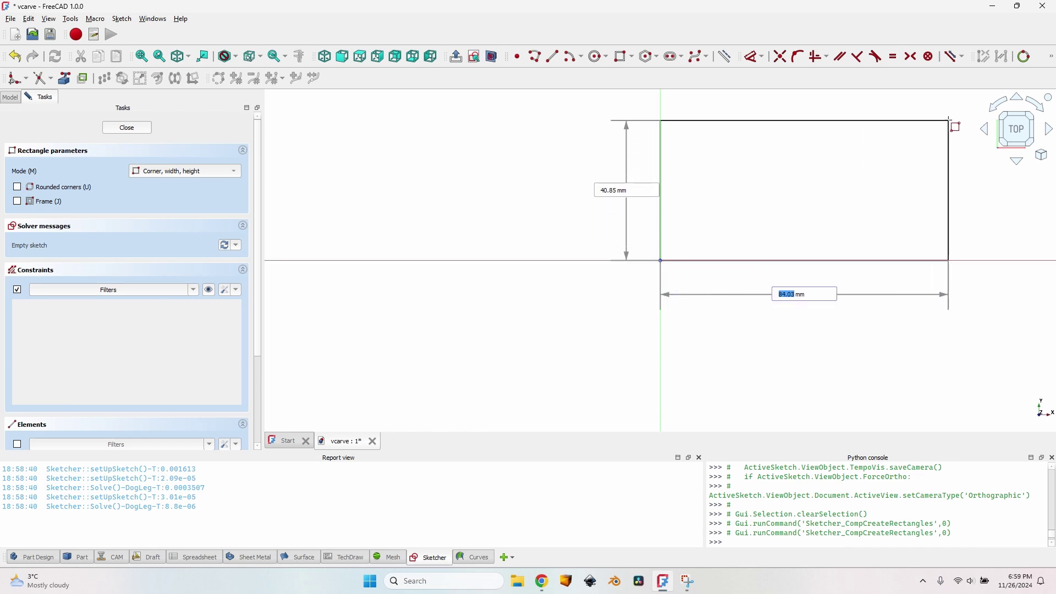
type("100")
key("Tab")
type("100")
key("Return")
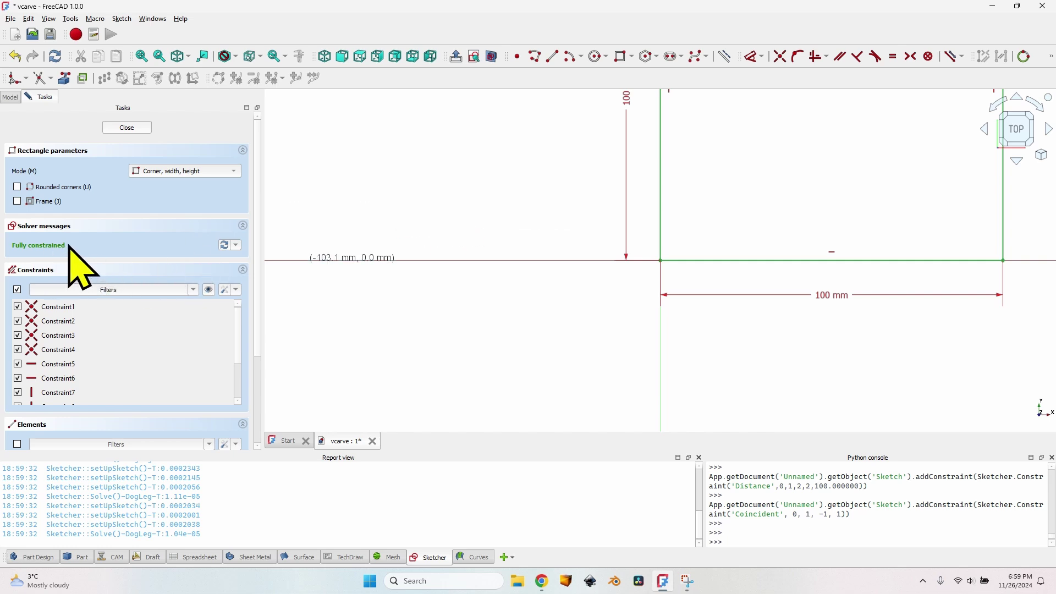
left_click(126, 127)
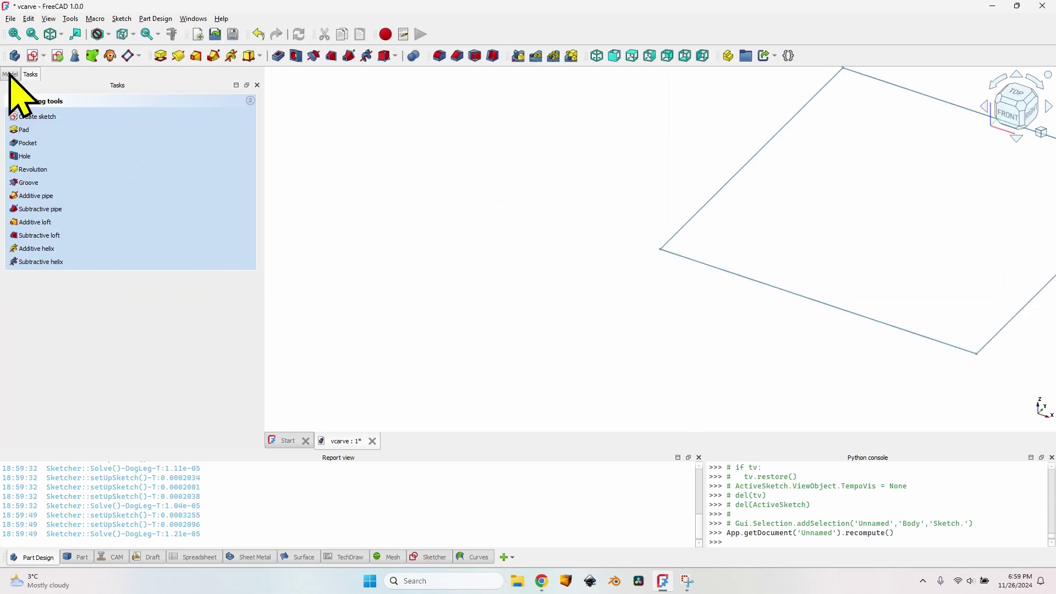
Pad the square sketch to a length of 10 mm
left_click(10, 74)
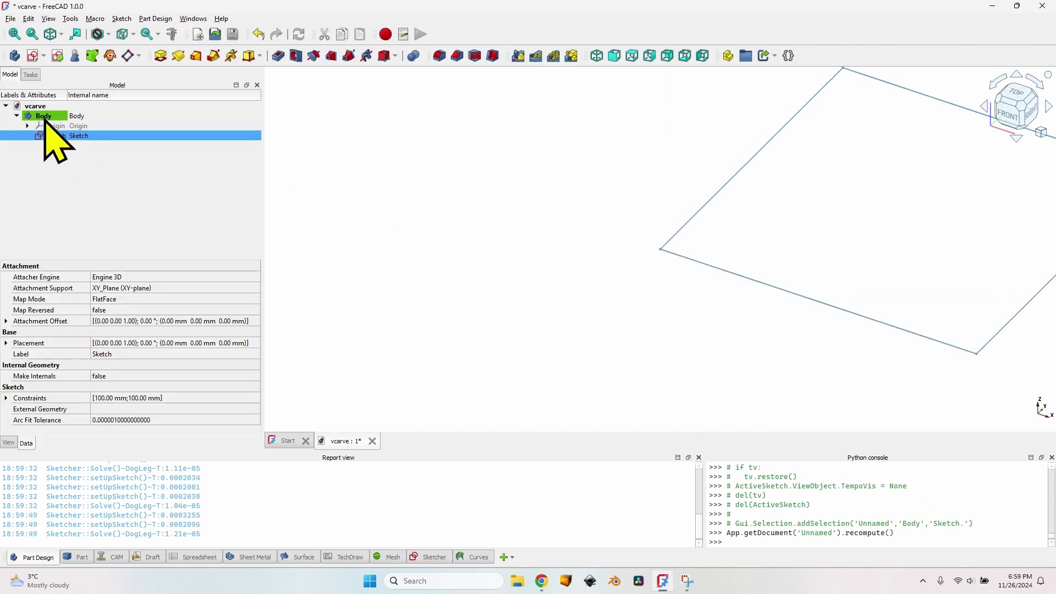
left_click(61, 136)
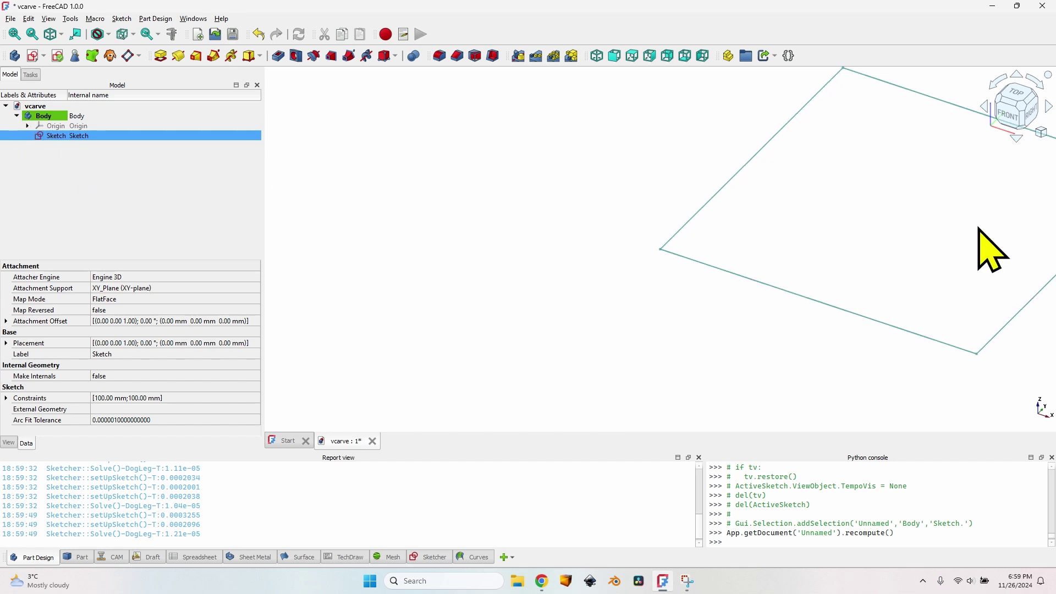
left_click(160, 55)
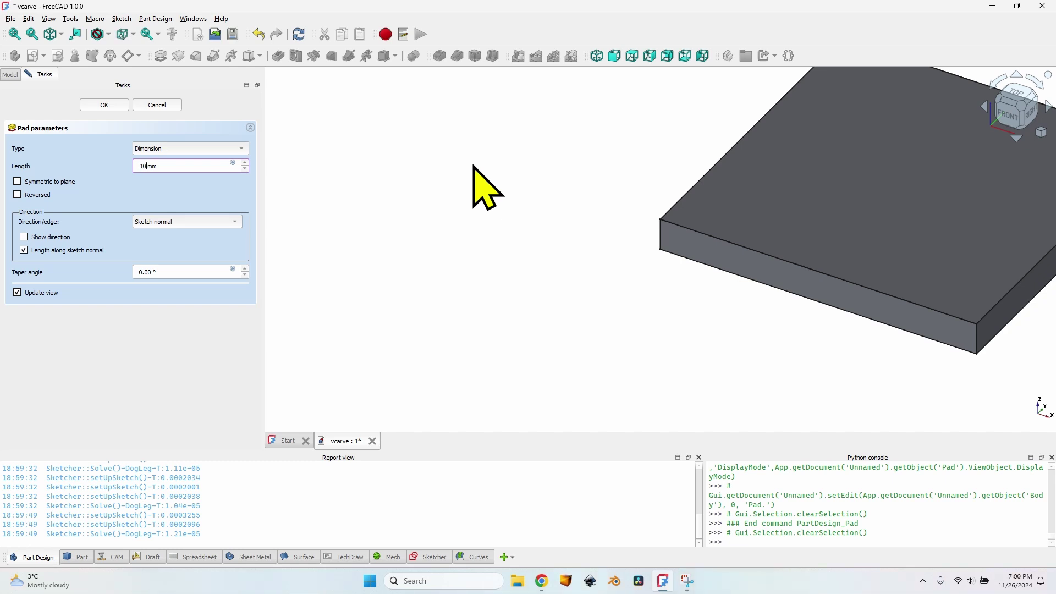
key("Return")
Change the 3D view to perspective projection
middle_click_drag(493, 210, 556, 217)
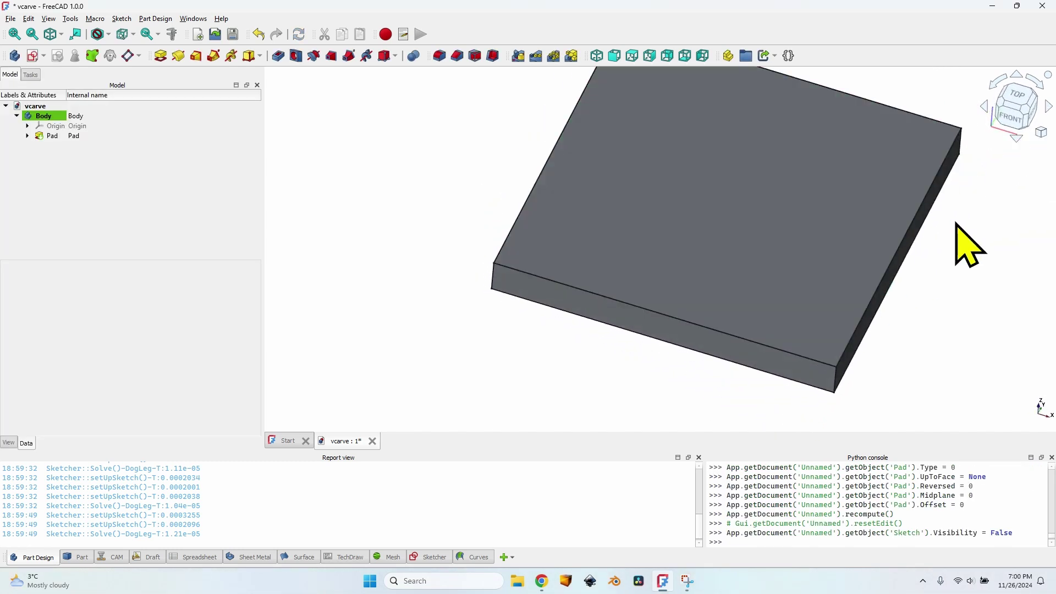
left_click(1040, 132)
left_click(1024, 150)
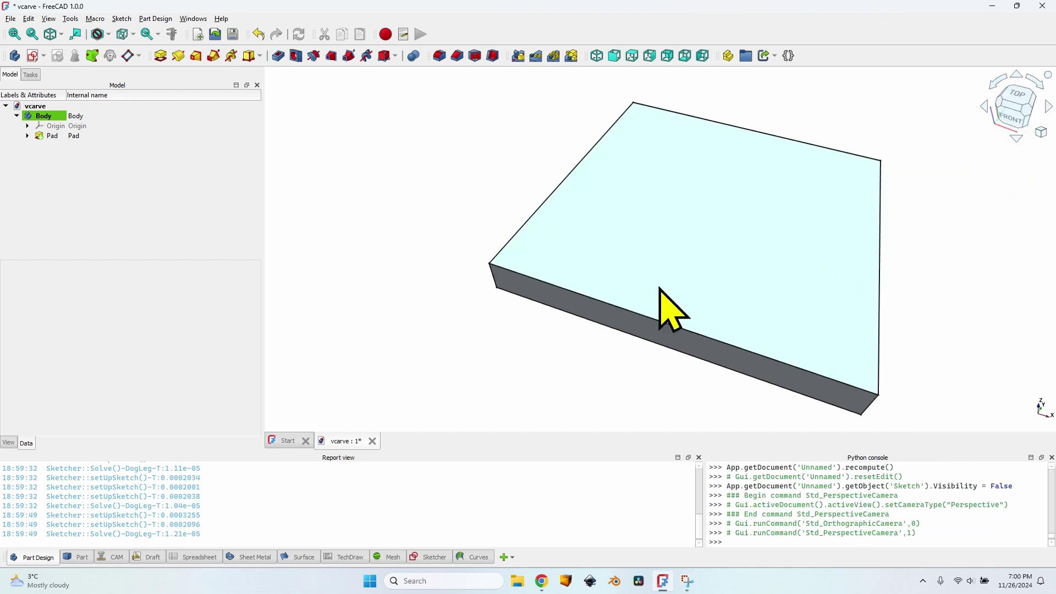
middle_click_drag(637, 314, 545, 193)
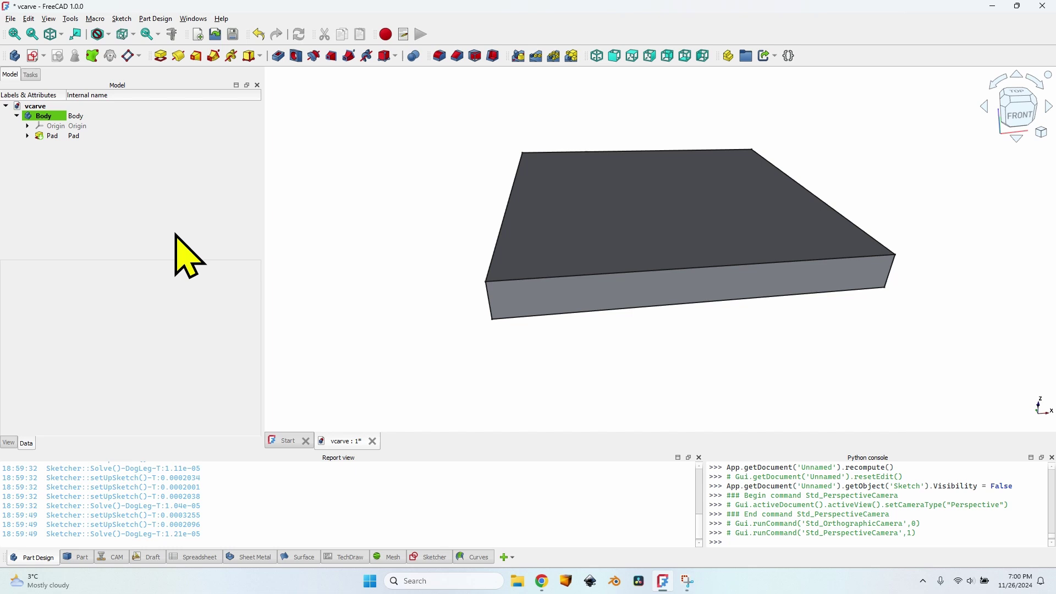
Create a Draft ShapeString reading "OpenSource CNC" with the font file DancingScript-VariableFont_wght.ttf
left_click(149, 557)
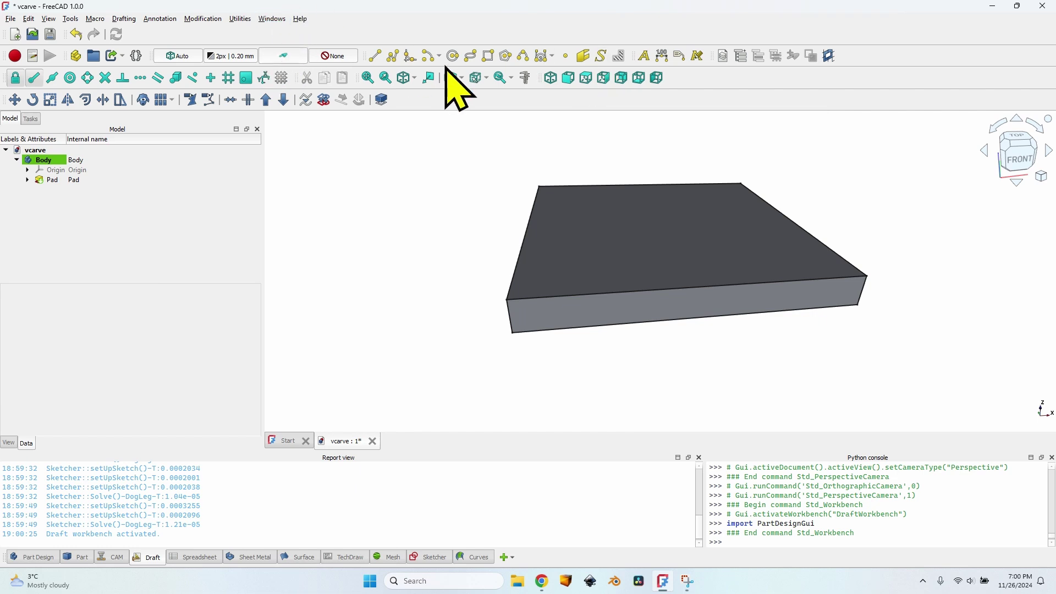
left_click(603, 55)
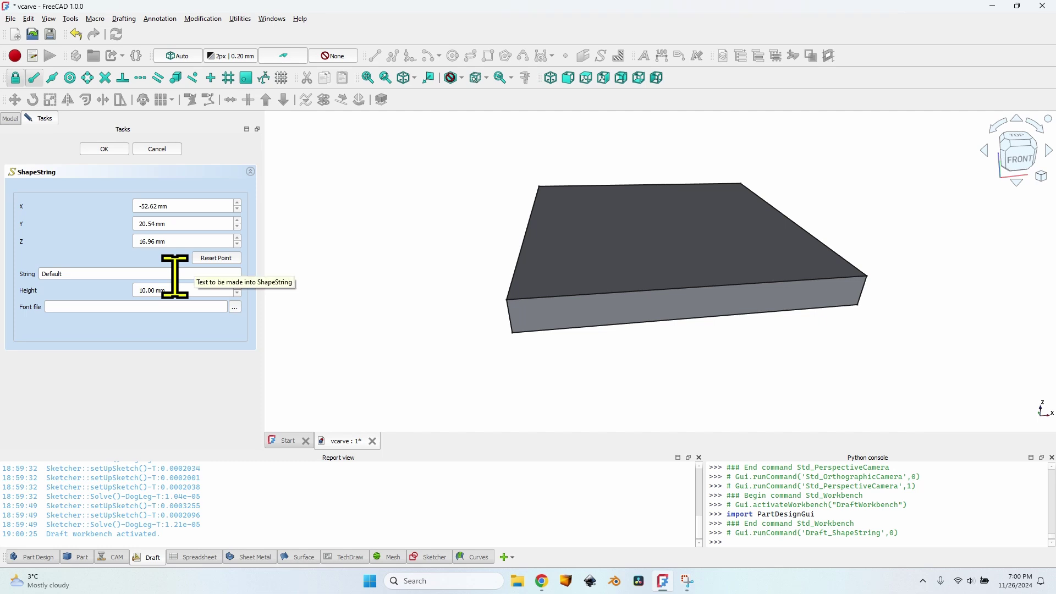
left_click(235, 307)
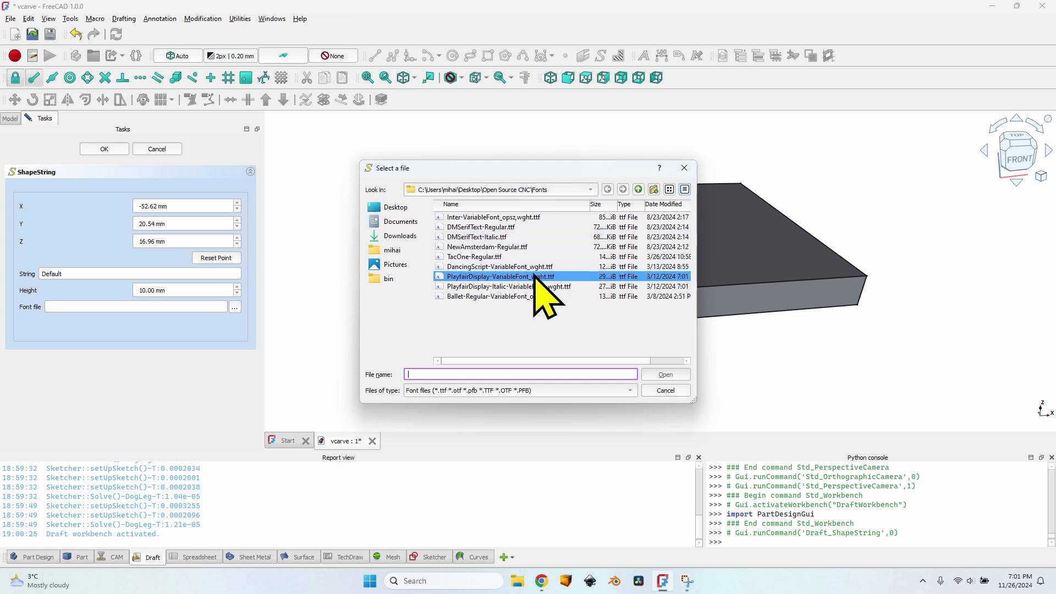
left_click(513, 267)
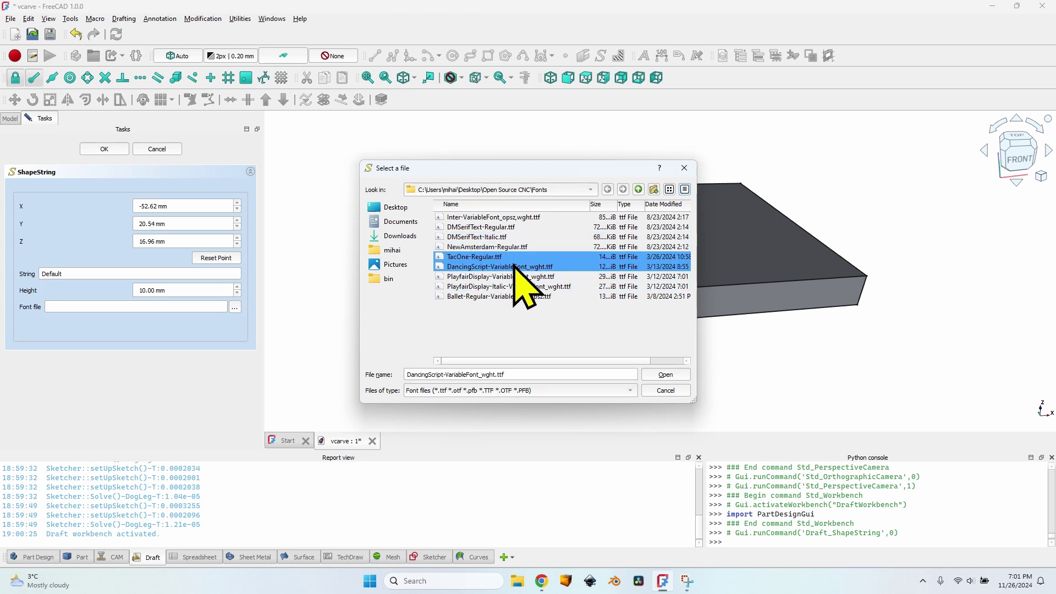
left_click(666, 376)
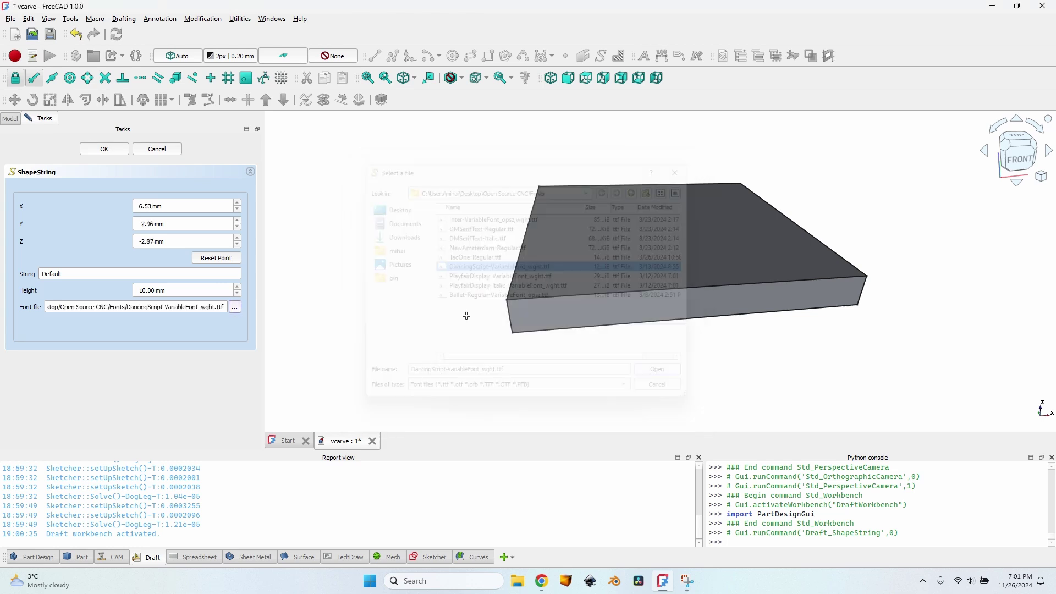
double_click(88, 274)
type("OpenSource CNC")
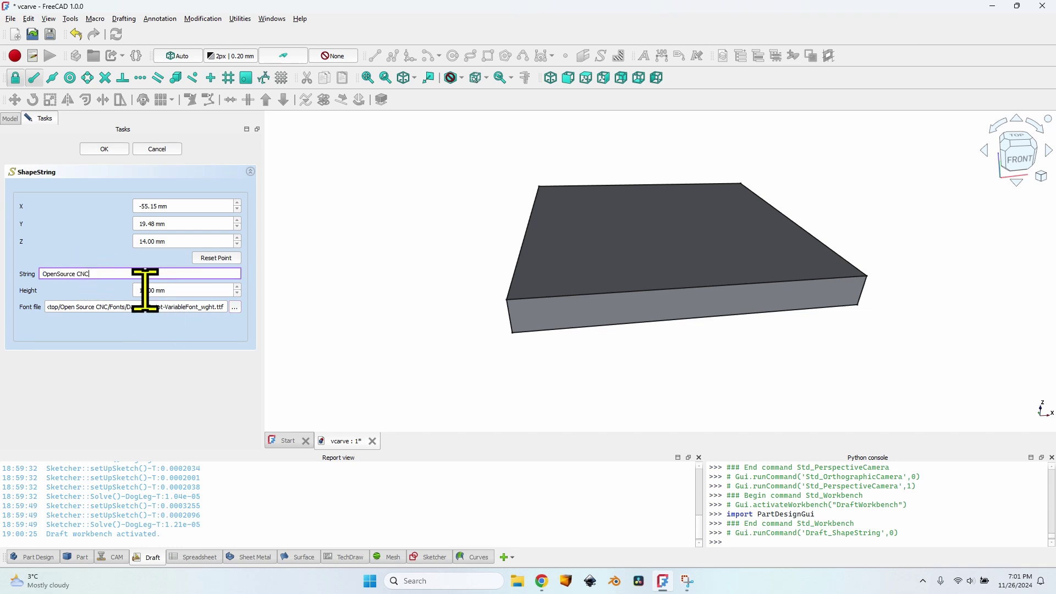
left_click(105, 149)
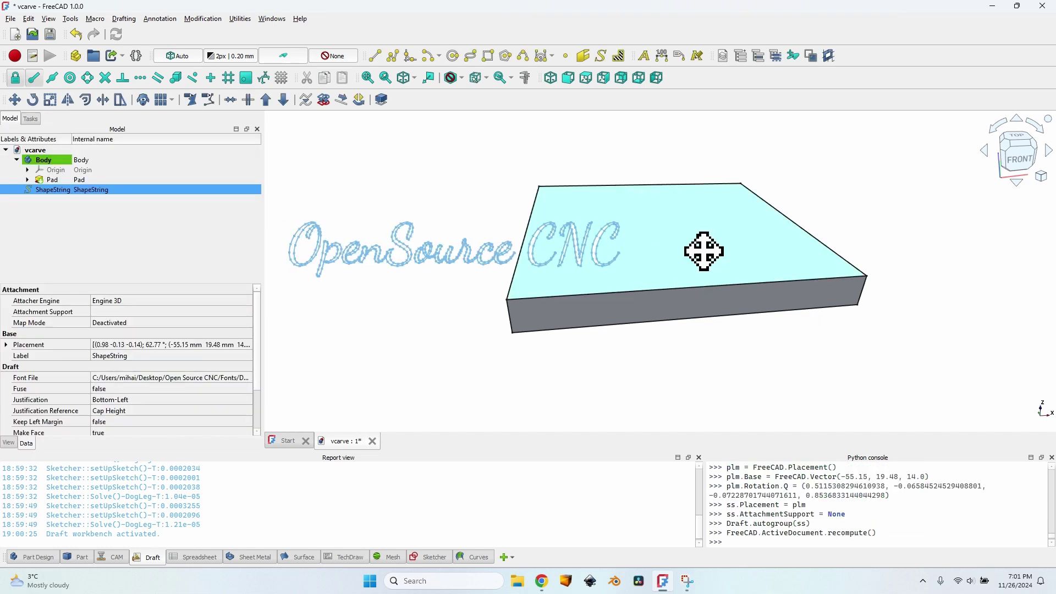
Attach the ShapeString to the top face of the block using the Plane face mode
middle_click_drag(696, 251, 675, 262)
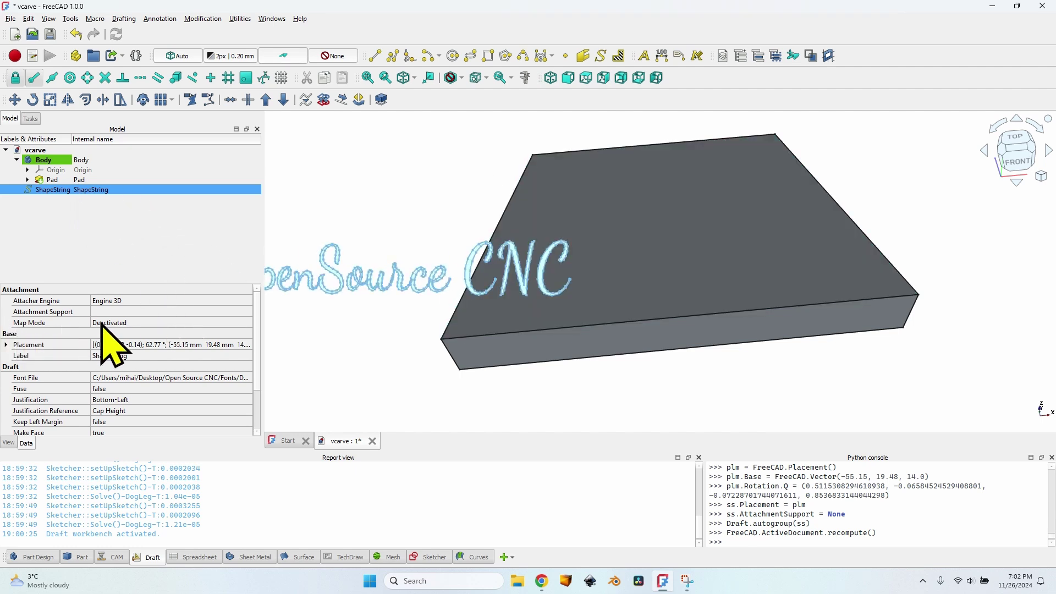
left_click(223, 322)
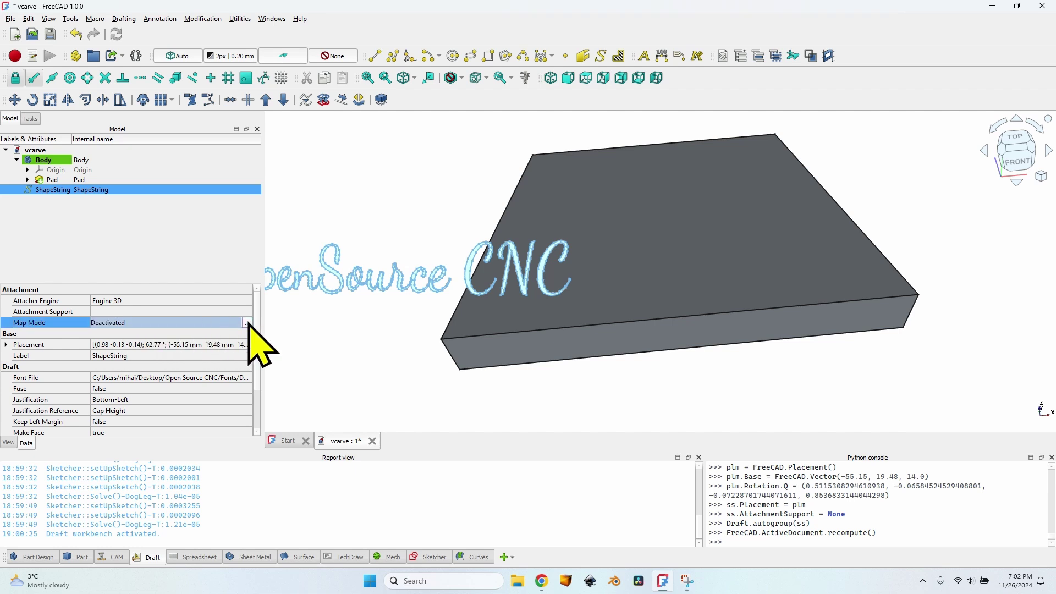
left_click(246, 324)
left_click(649, 253)
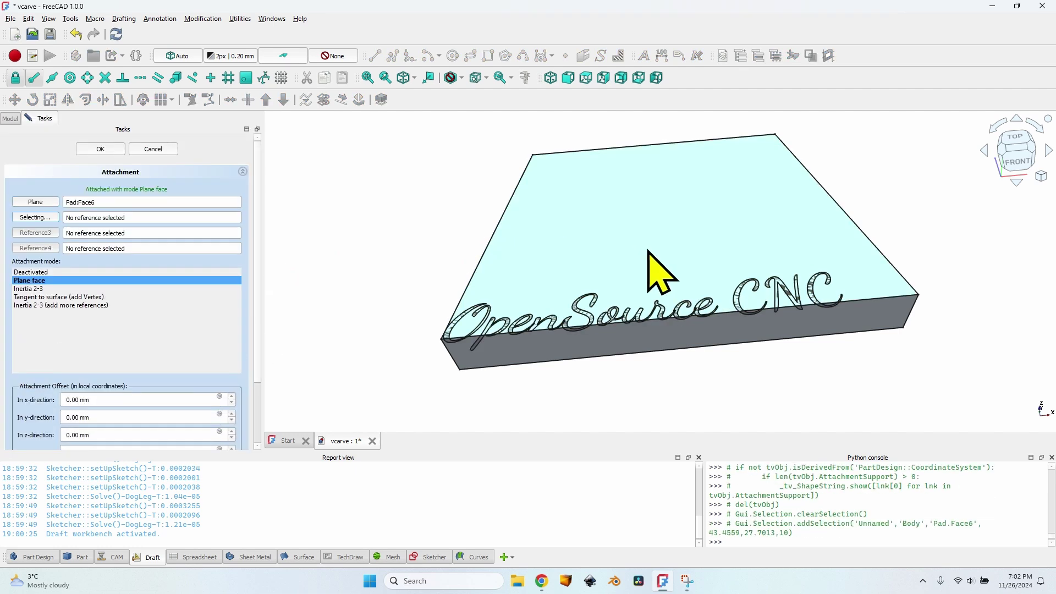
left_click(99, 148)
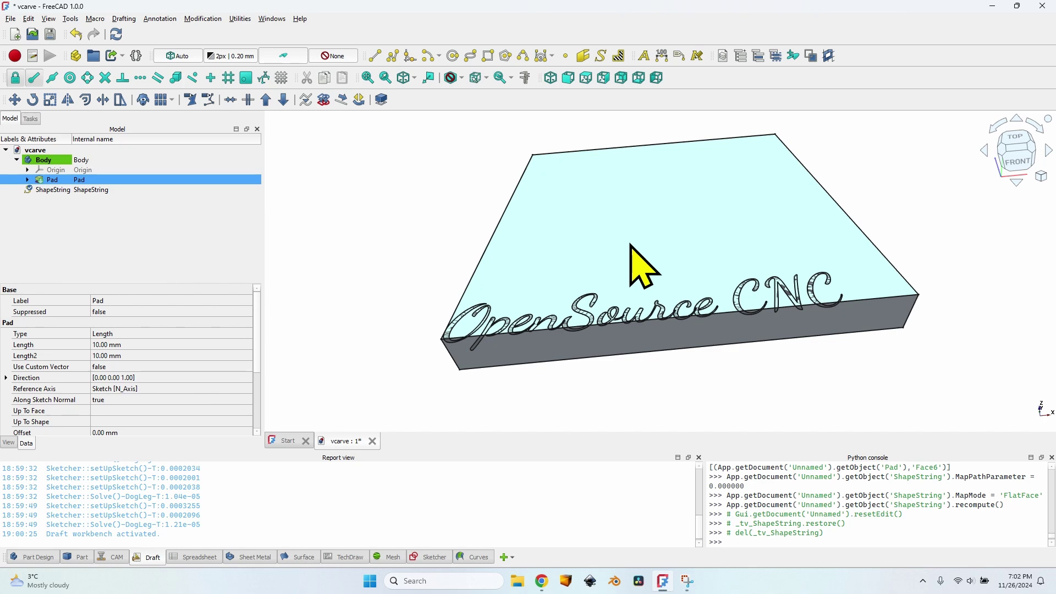
Set the pad's length to 20 mm to test the text's attachment to the top face
double_click(53, 180)
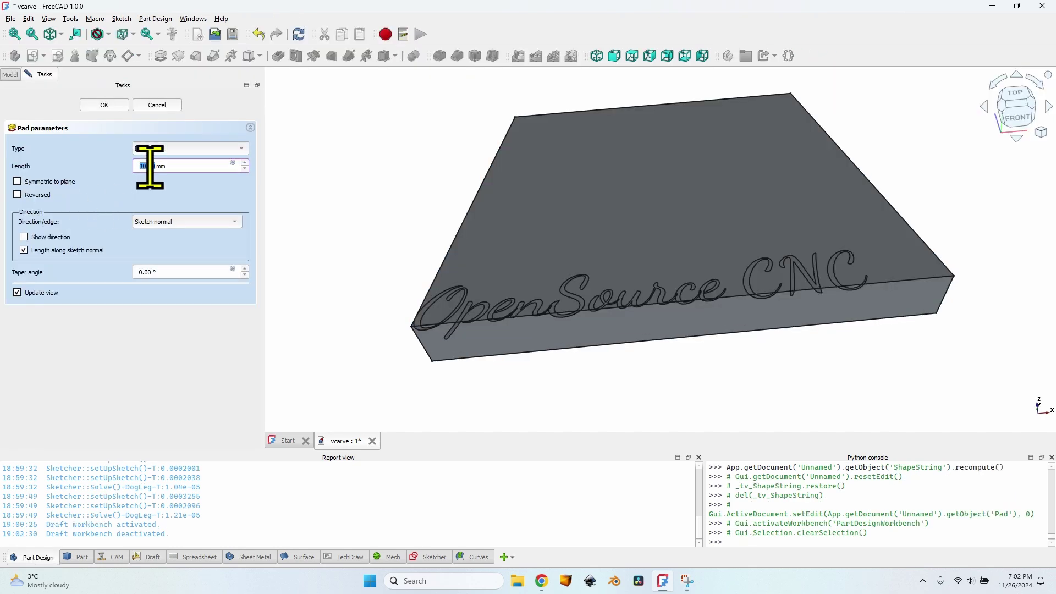
left_click(146, 167)
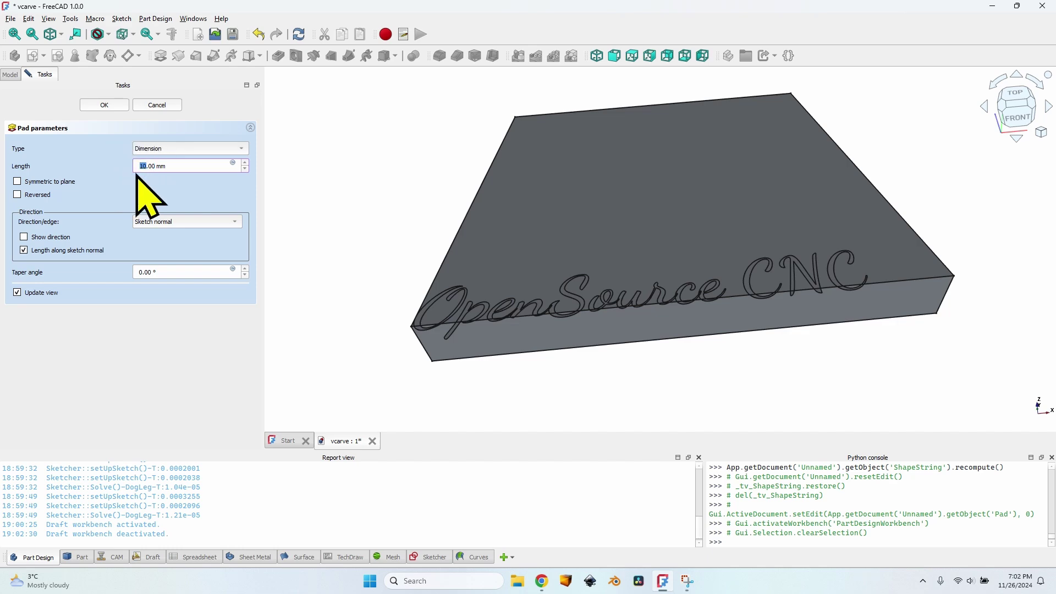
key("BackSpace")
key("BackSpace")
type("20")
left_click(104, 104)
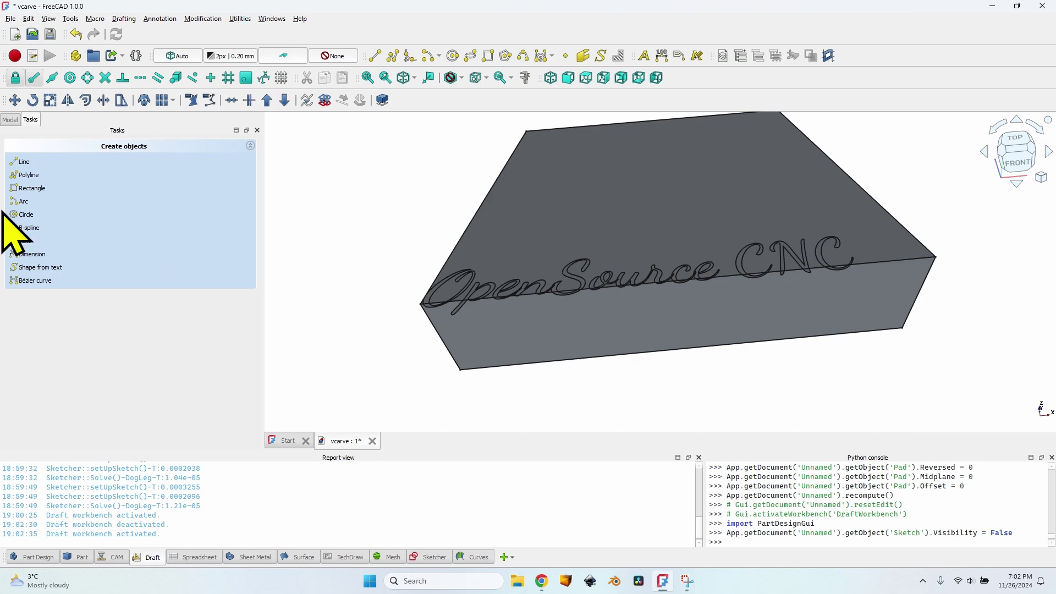
Set the pad's length to 10 mm
left_click(10, 120)
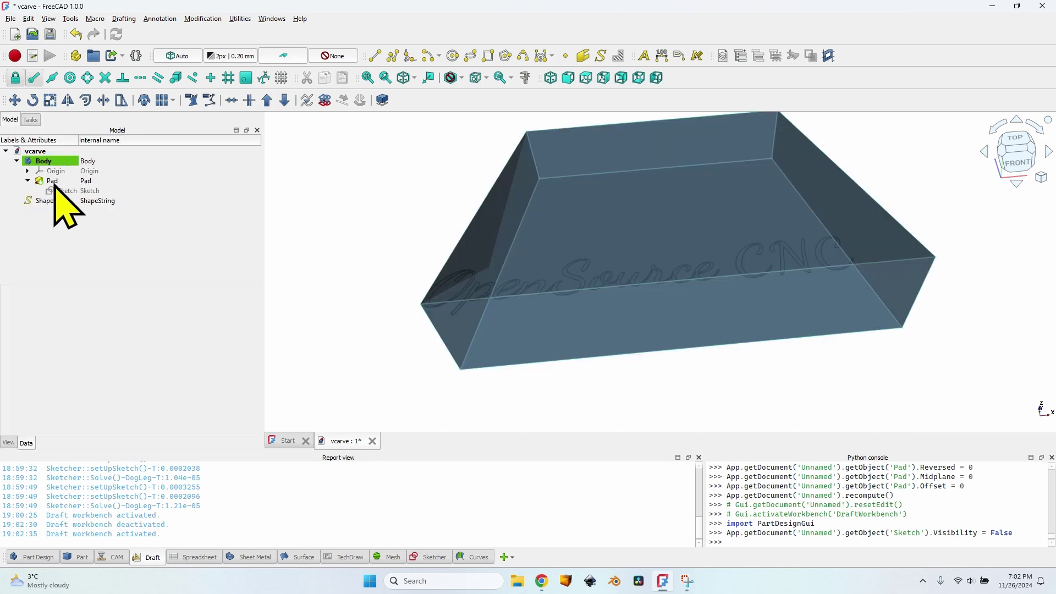
left_click(52, 181)
double_click(53, 181)
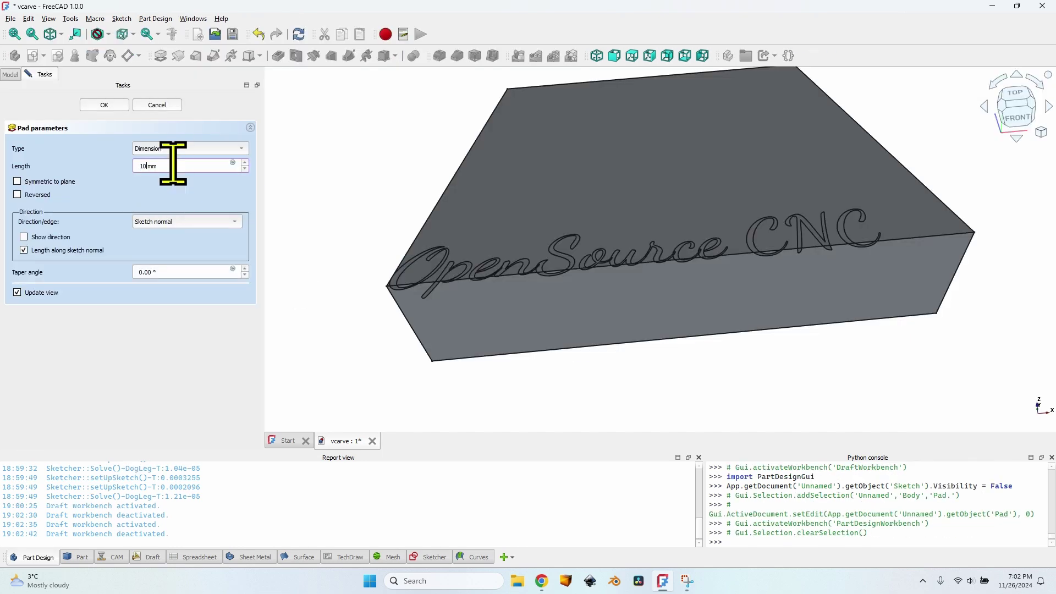
key("Return")
left_click(6, 117)
left_click(64, 199)
middle_click_drag(495, 308, 767, 304)
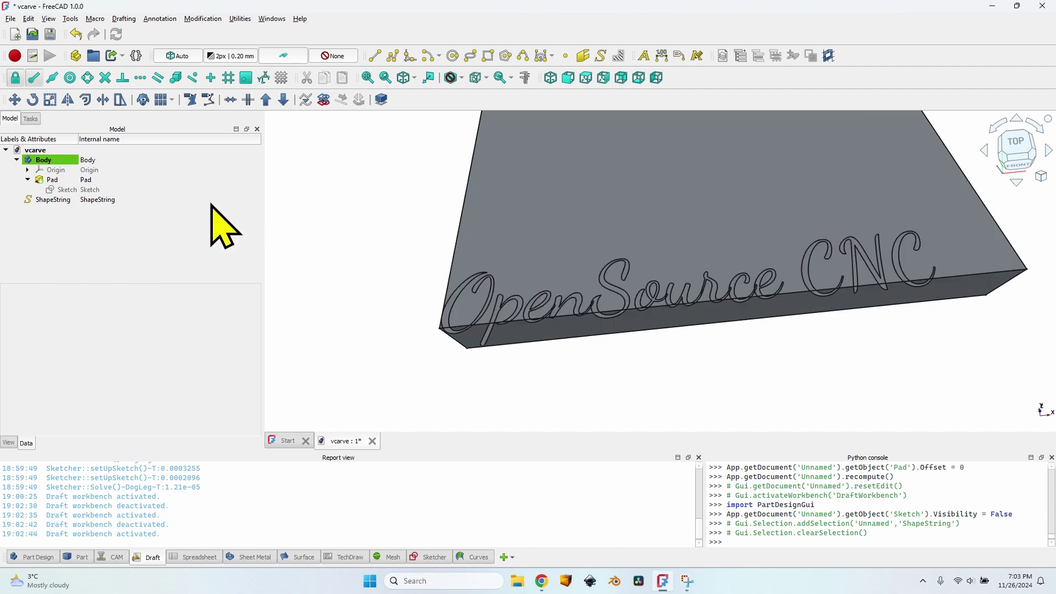
Try to change the ShapeString's x and y position directly in its Placement
left_click(57, 201)
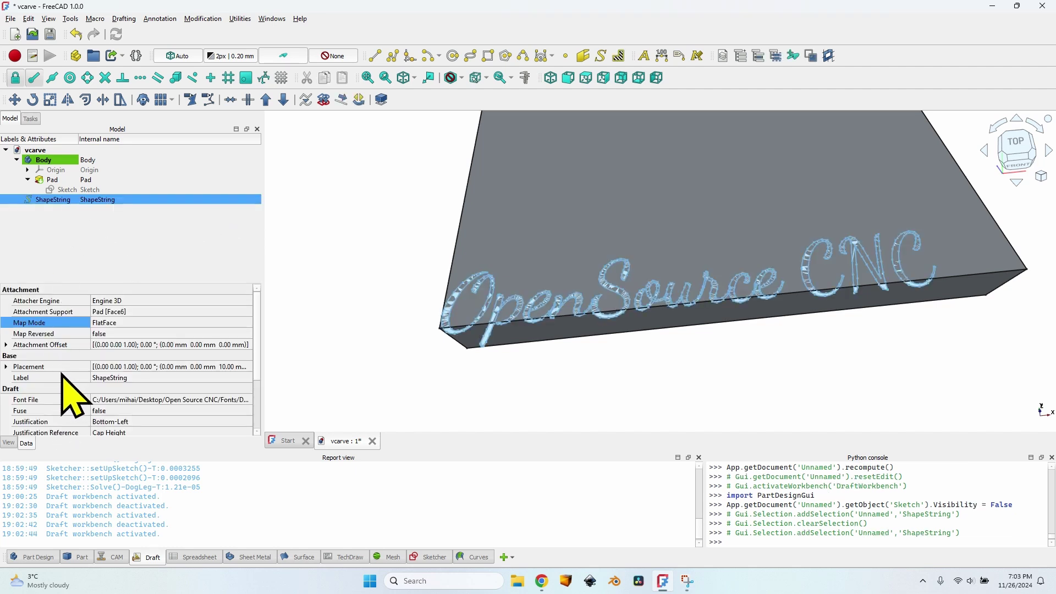
left_click(6, 367)
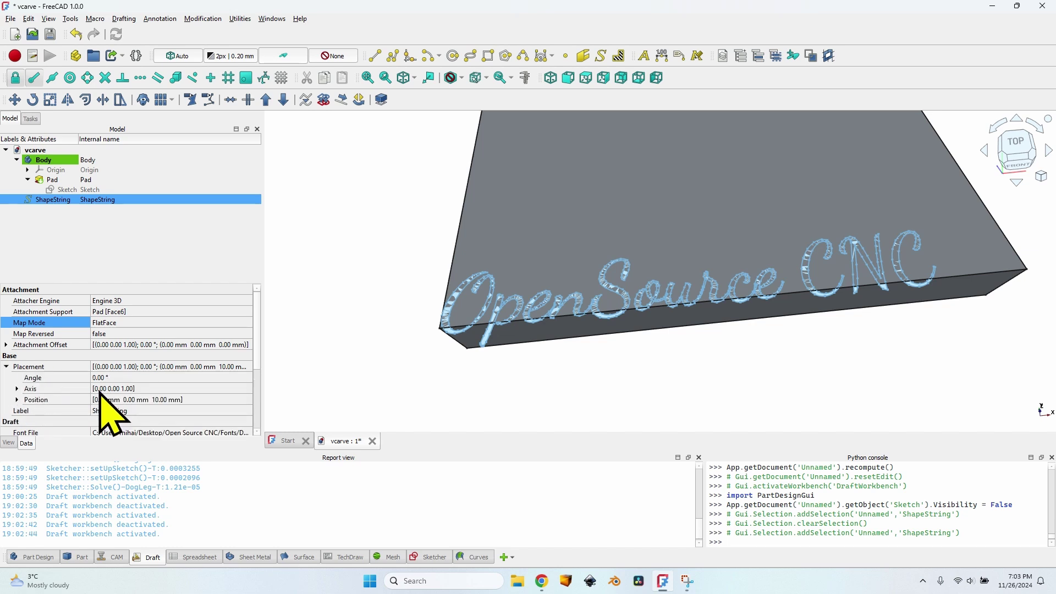
left_click(18, 400)
left_click(114, 412)
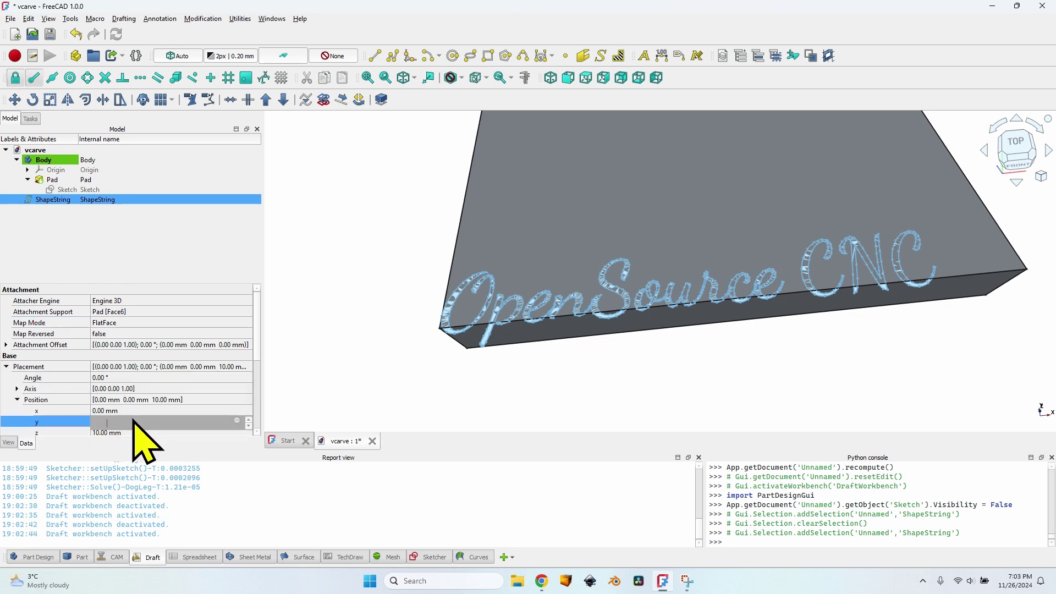
key("BackSpace")
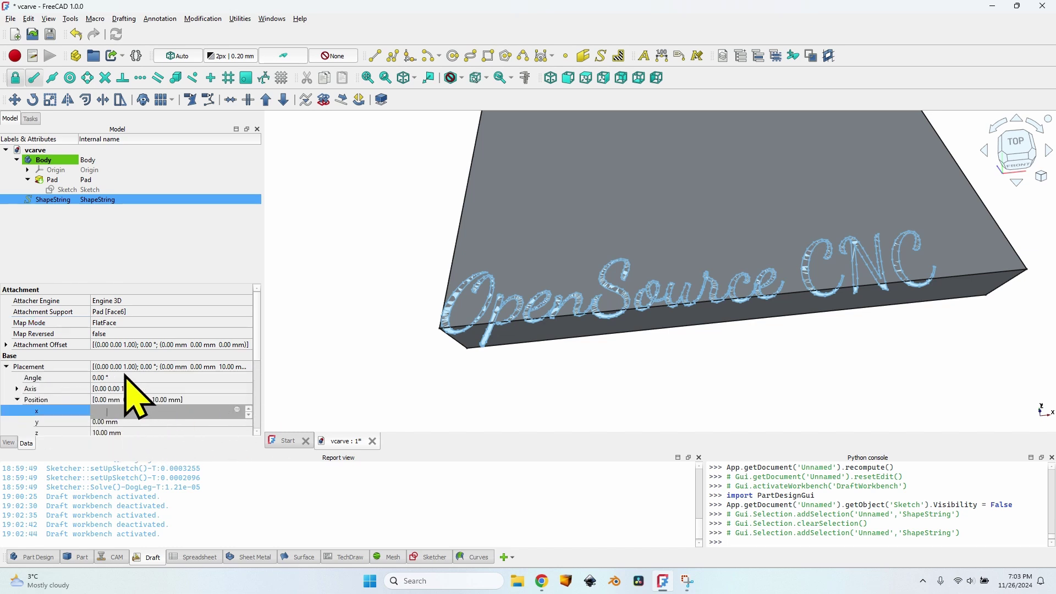
Move the ShapeString in from the block's edges by setting its attachment offset position to 6 mm in x and 6 mm in y
left_click(6, 345)
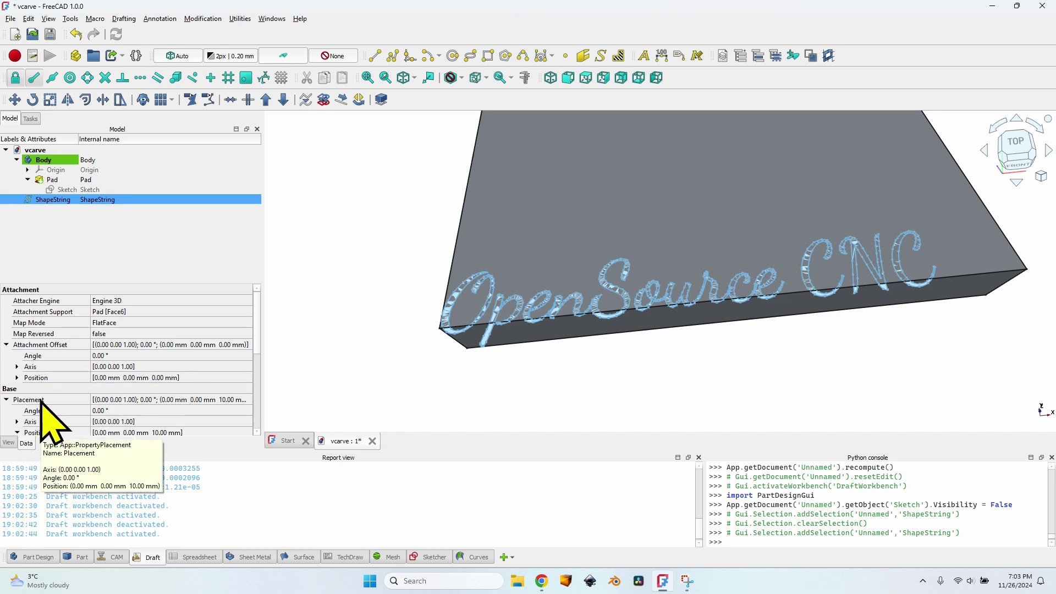
left_click(17, 378)
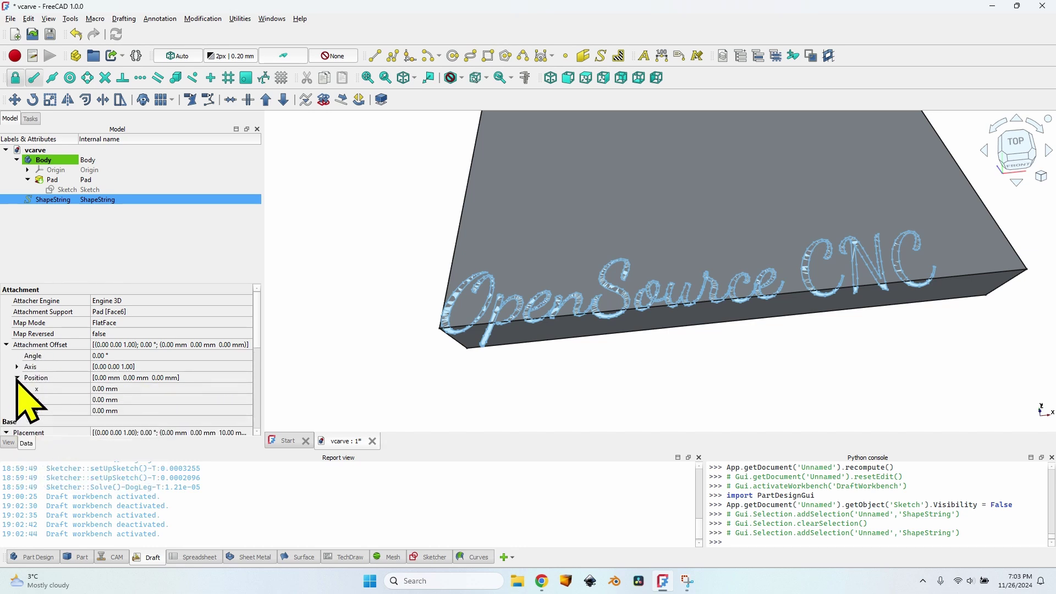
left_click(118, 400)
scroll(120, 402, "up", 5)
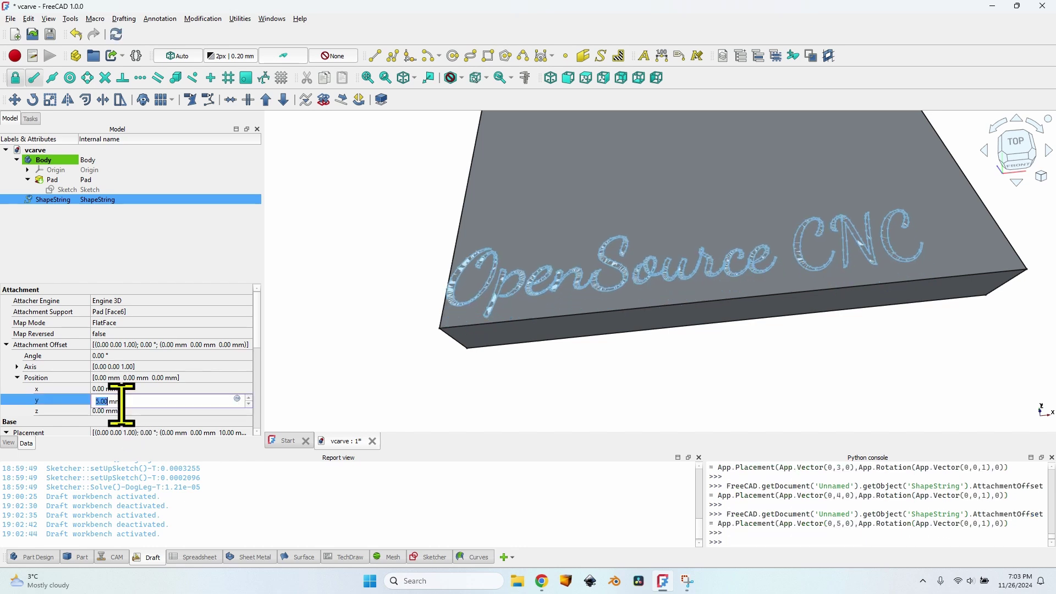
scroll(120, 404, "up", 1)
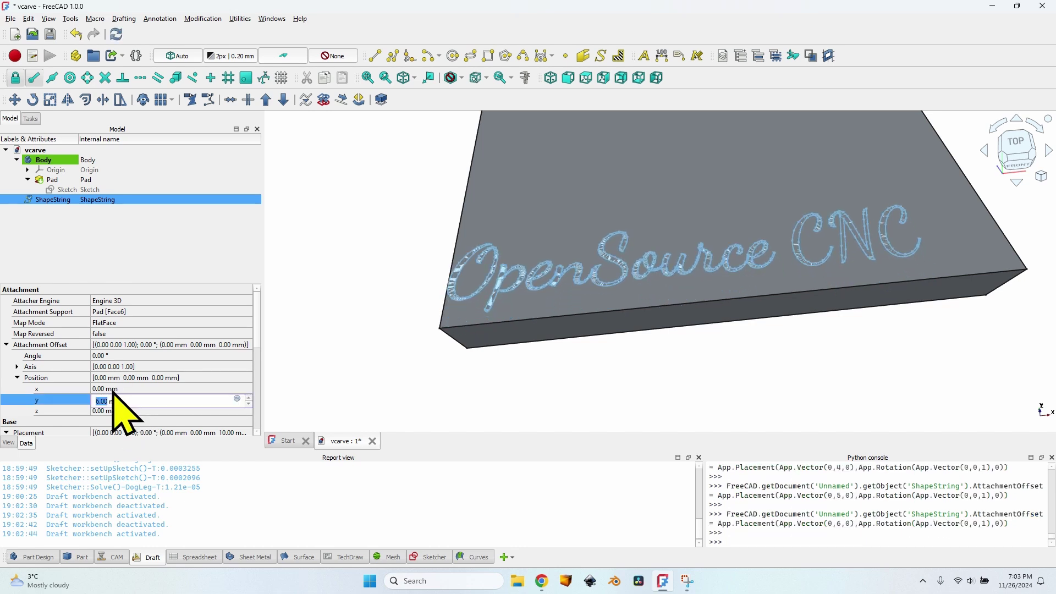
left_click(111, 390)
scroll(112, 390, "up", 2)
scroll(112, 390, "up", 4)
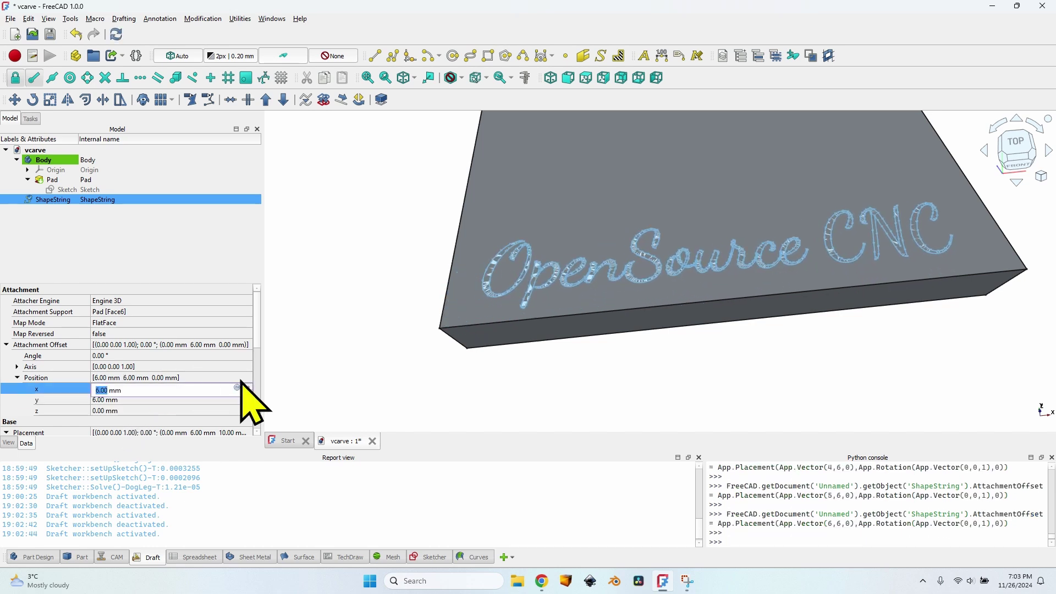
left_click(321, 239)
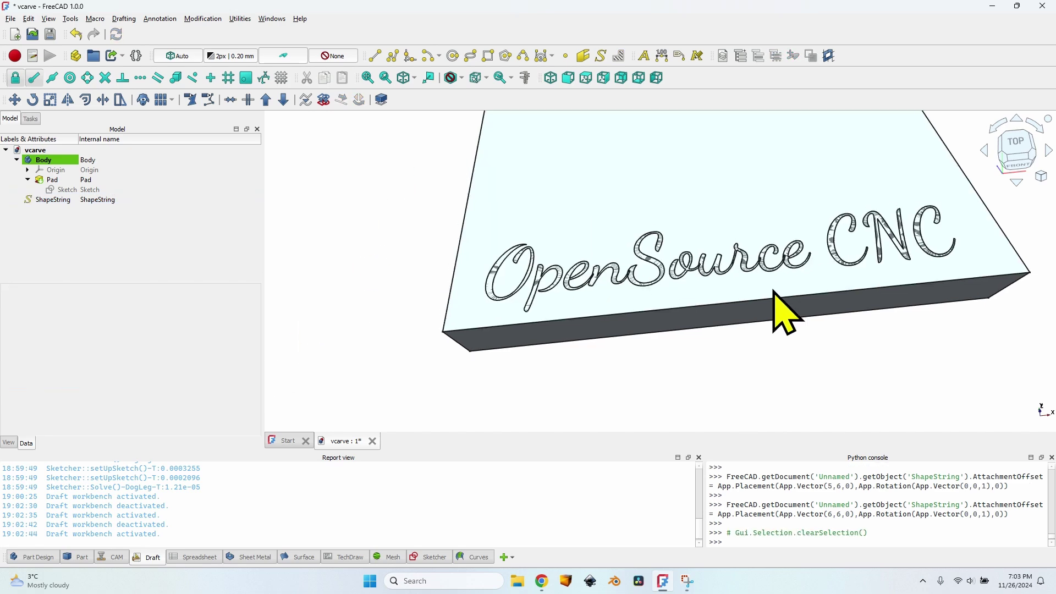
Switch to the CAM workbench to prepare the machining of the text
middle_click_drag(778, 307, 696, 311)
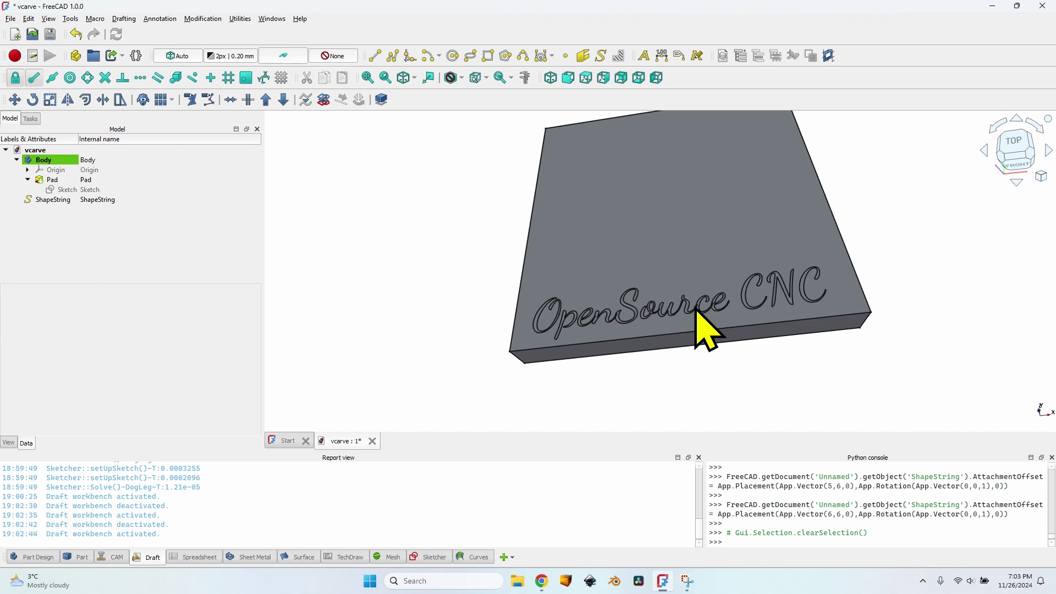
scroll(605, 312, "up", 3)
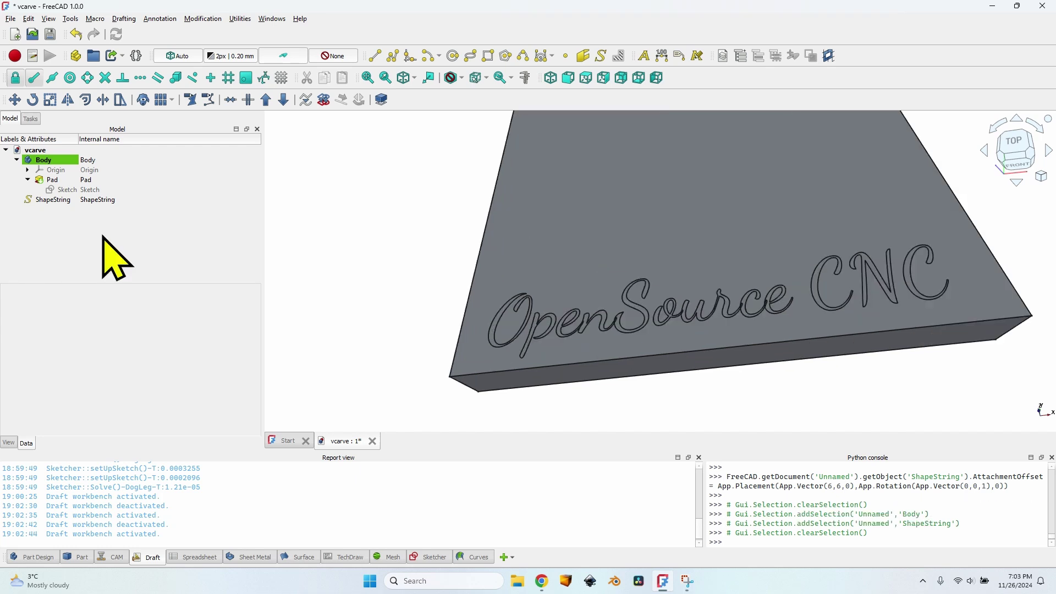
left_click(112, 559)
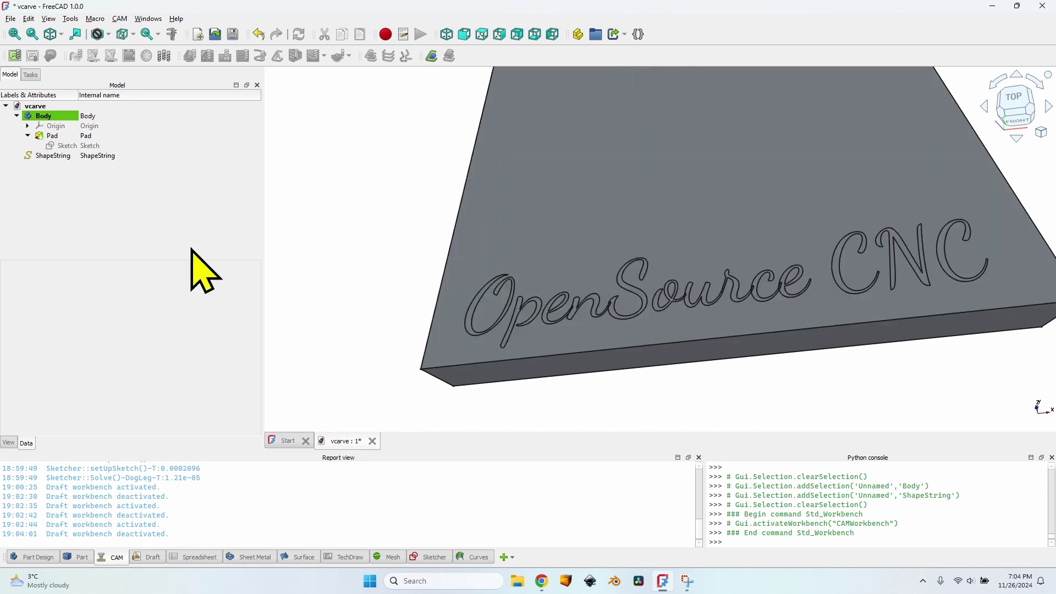
Try to create a CAM job from the ShapeString alone, with the Body excluded from the job's models
left_click(48, 115)
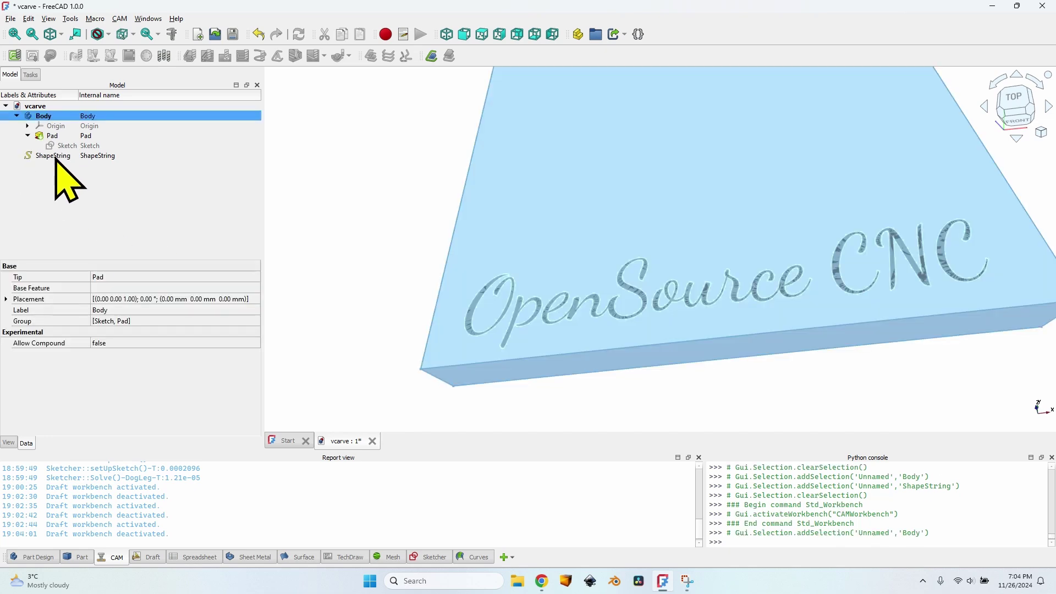
left_click(55, 156, "ctrl")
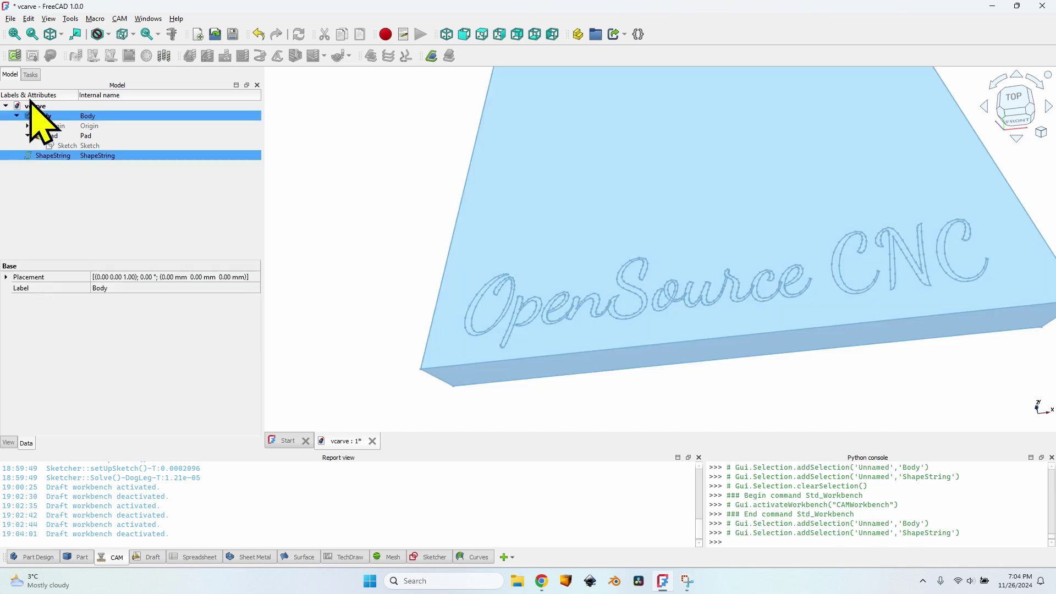
left_click(14, 57)
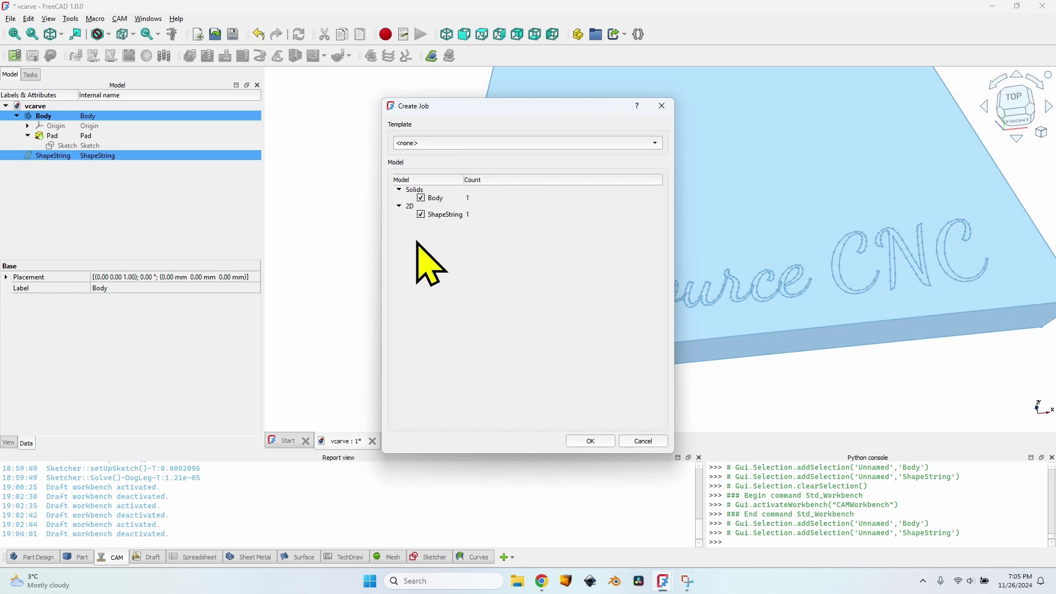
left_click(468, 214)
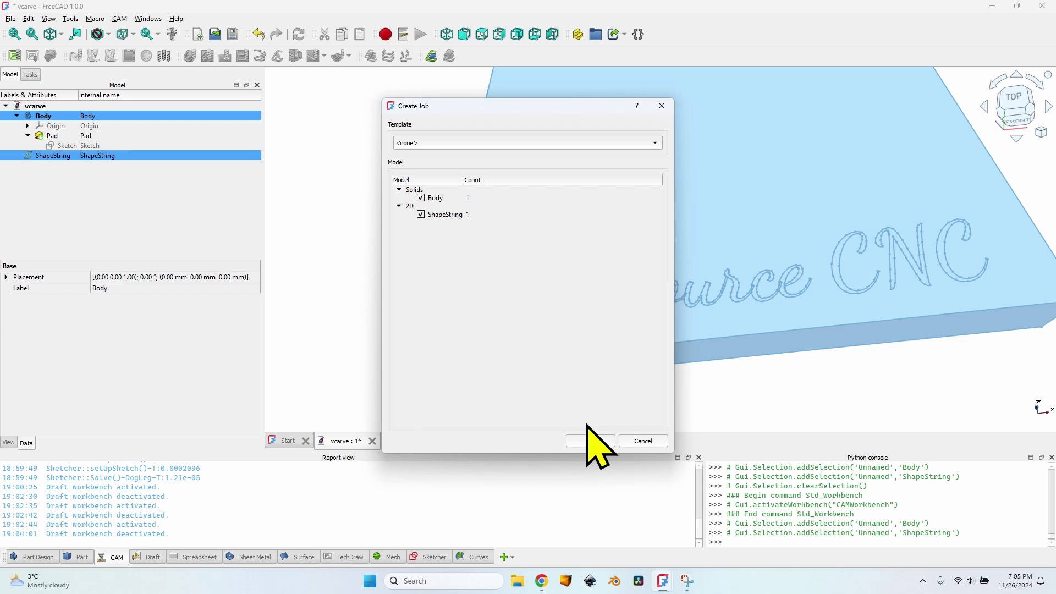
left_click(422, 198)
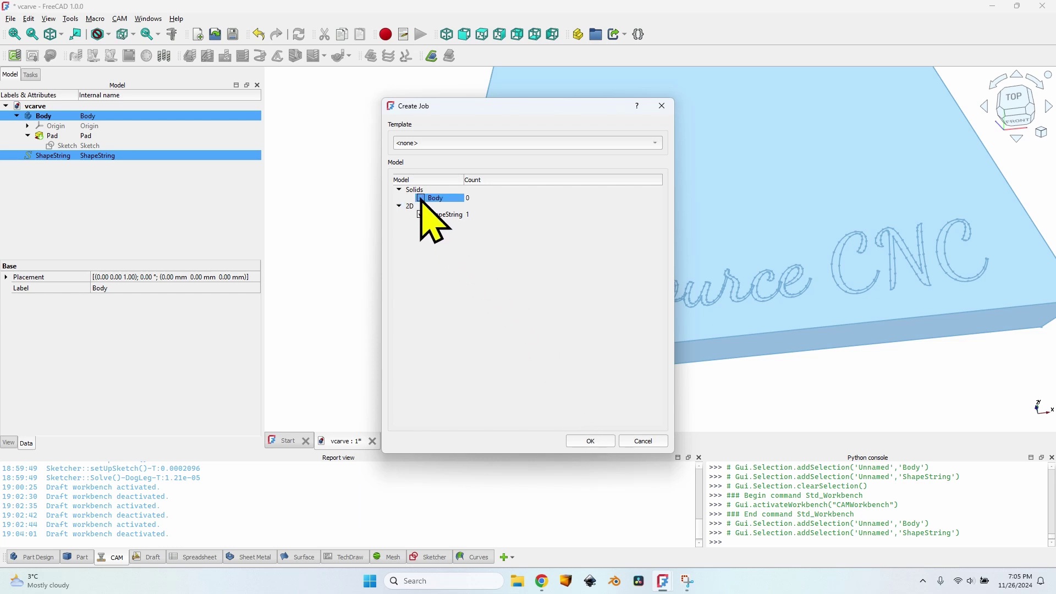
left_click(458, 207)
left_click(598, 441)
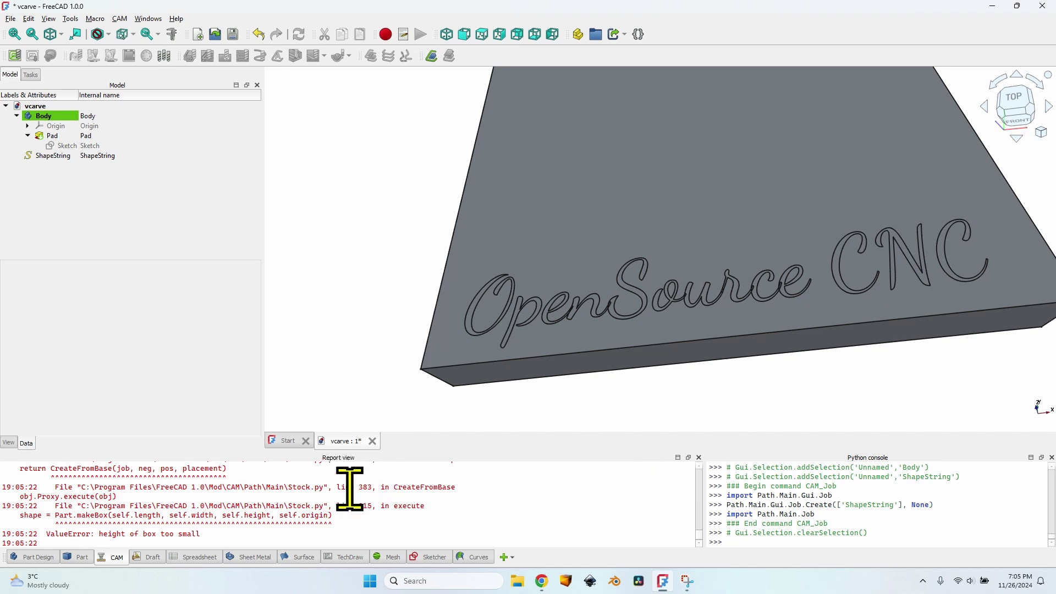
Examine the error messages from the job creation in the report log
scroll(214, 501, "up", 3)
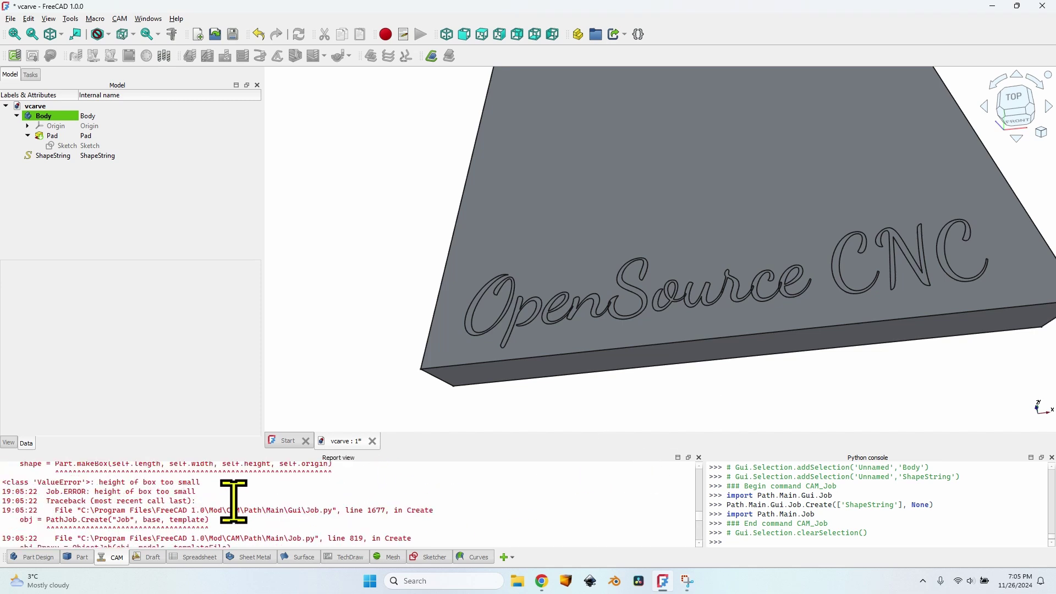
scroll(234, 500, "down", 3)
left_click_drag(16, 531, 228, 533)
left_click(229, 534)
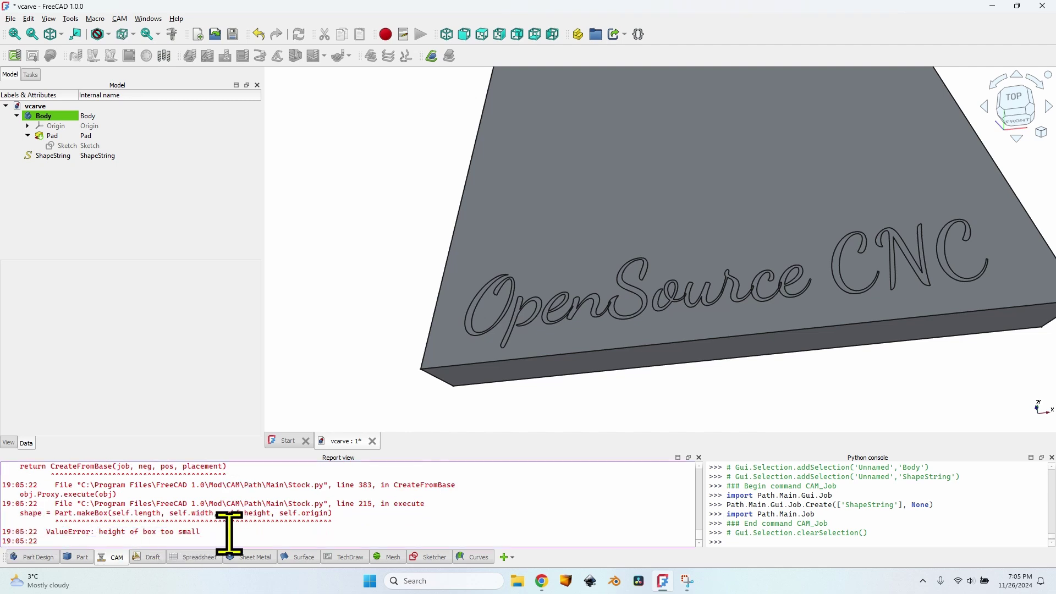
Create a CAM job that includes both the Body and the ShapeString as models, using no template
left_click(58, 157)
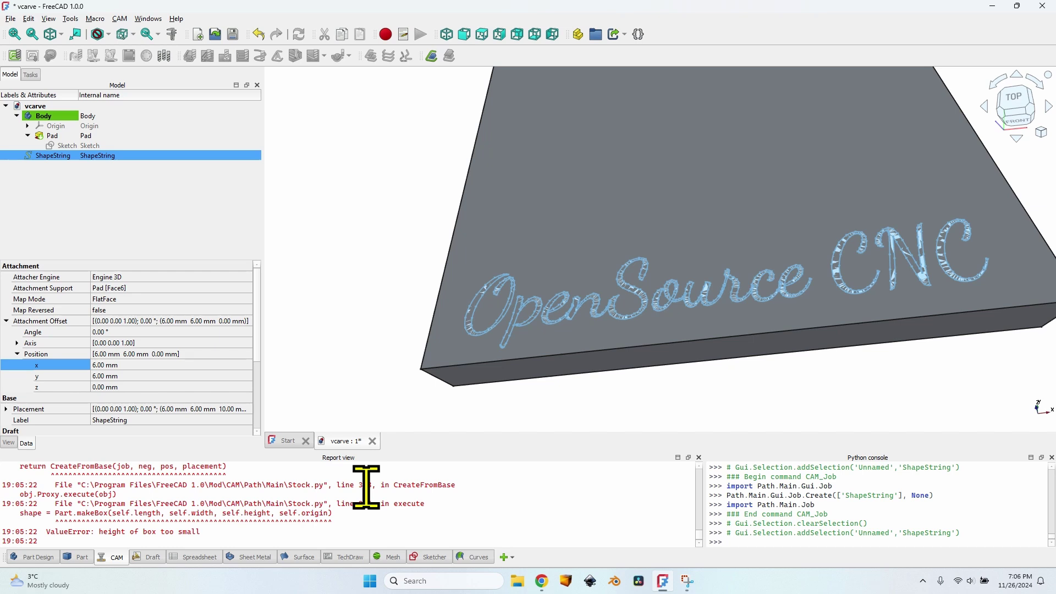
left_click(65, 116)
left_click(66, 155, "ctrl")
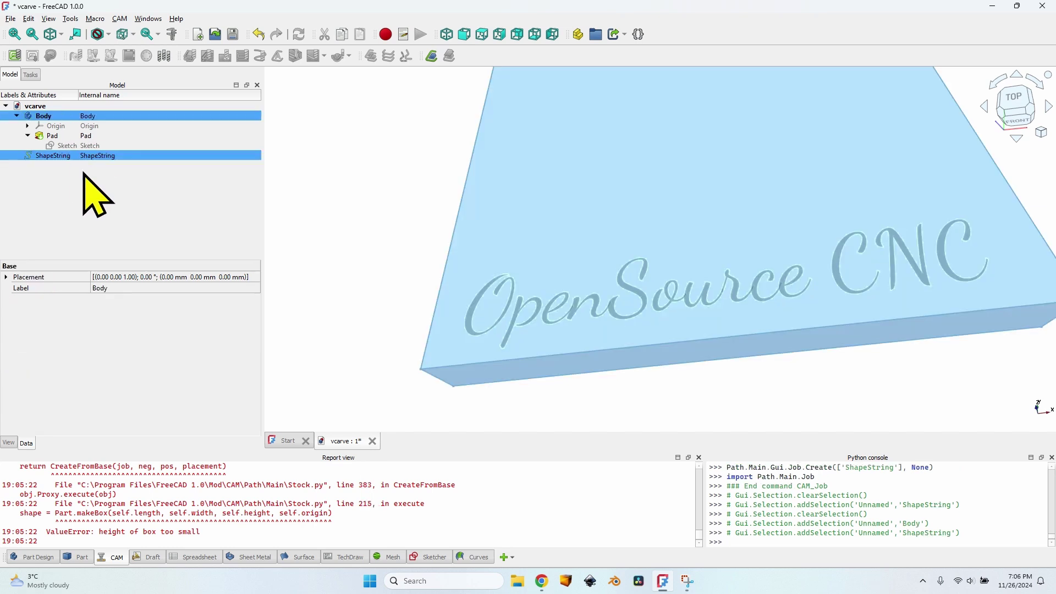
left_click(15, 56)
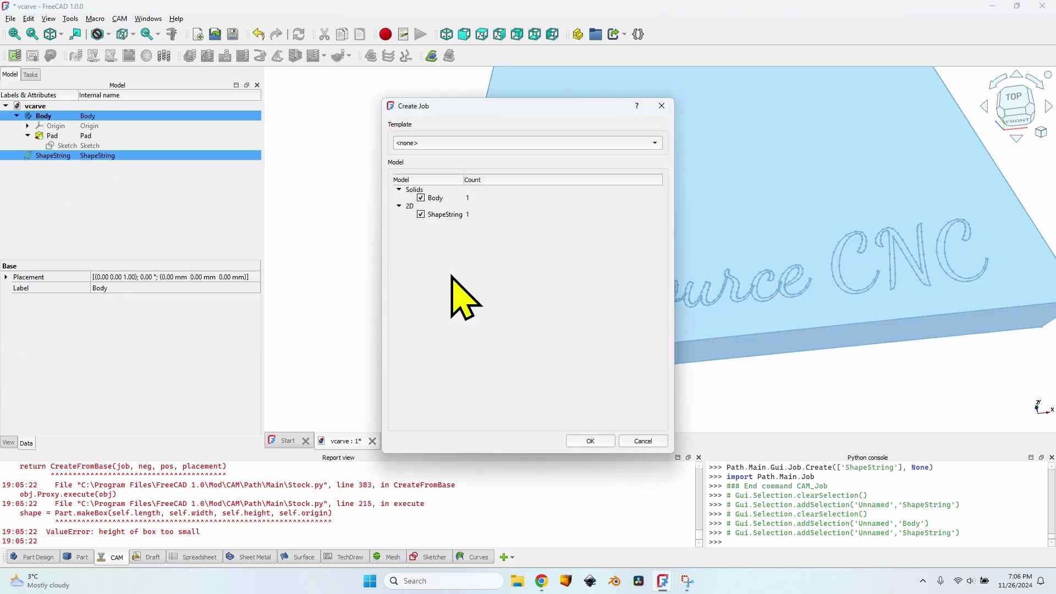
left_click(442, 206)
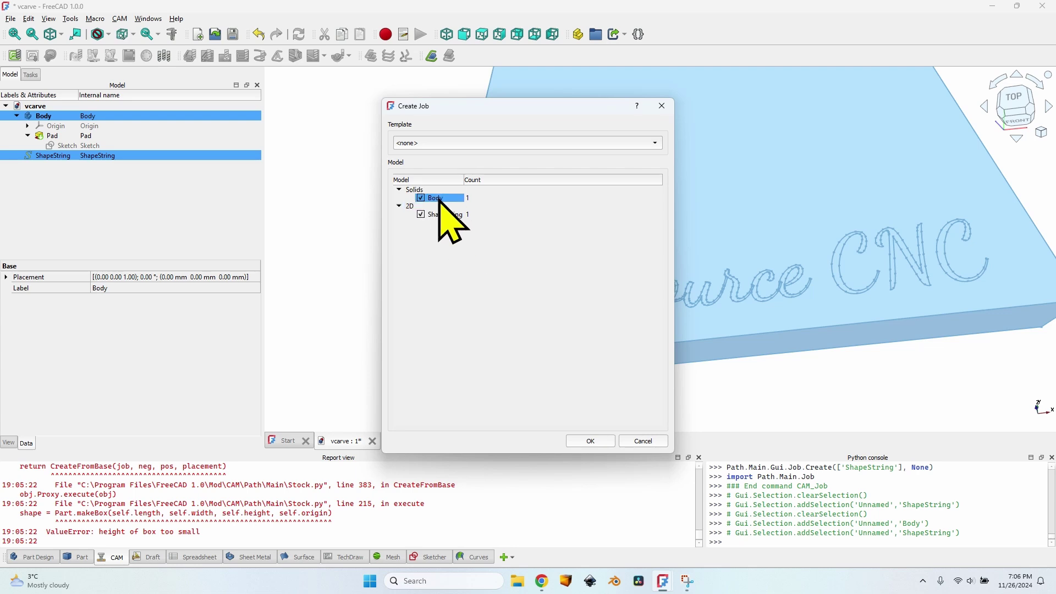
left_click(592, 440)
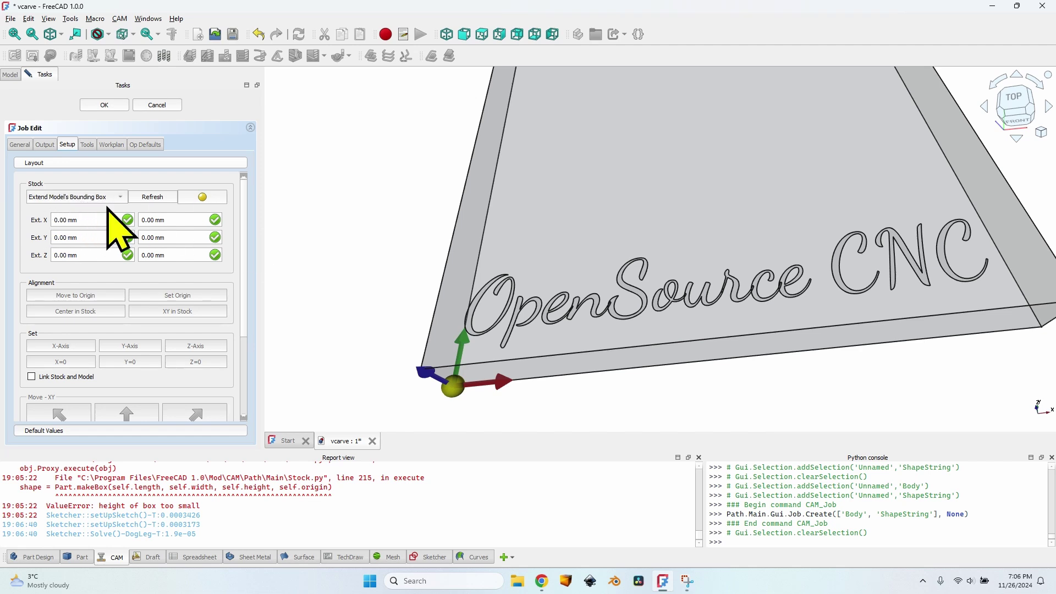
Add the tool bit file 60degree_Vbit.fctb to the job's tools
middle_click_drag(633, 302, 700, 259)
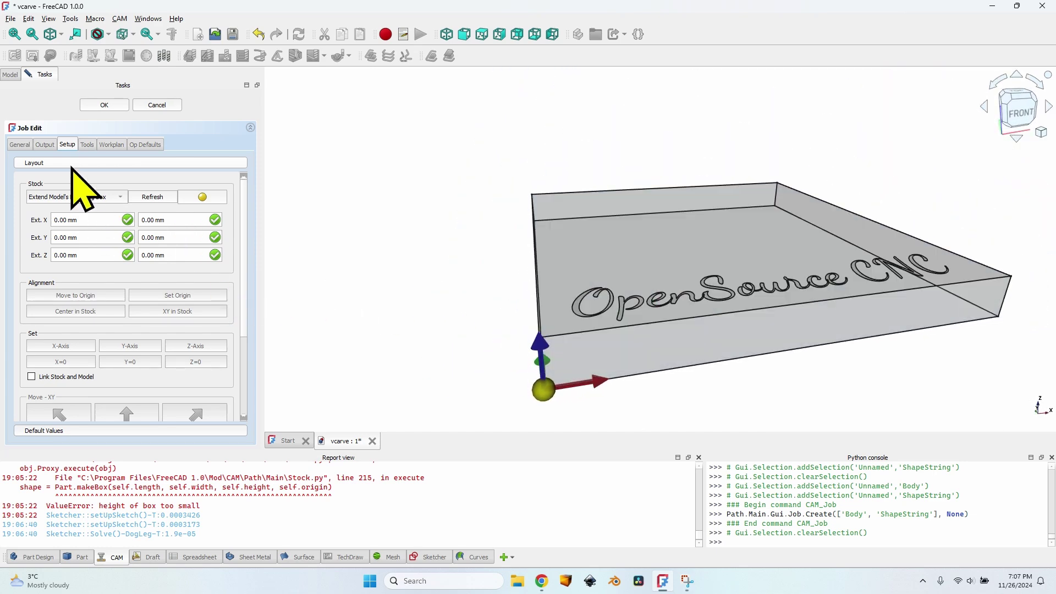
left_click(87, 145)
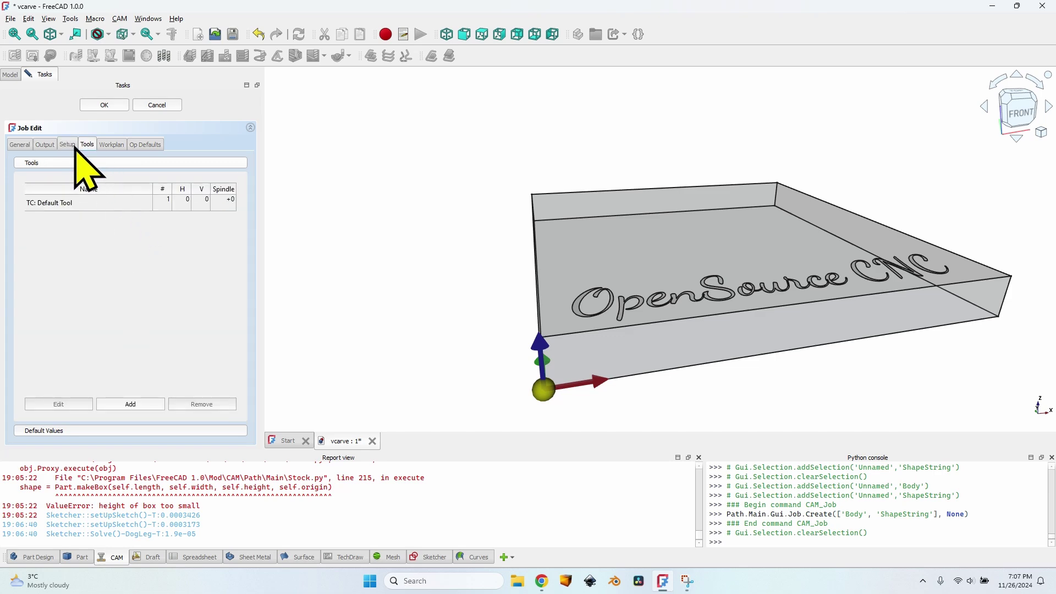
left_click(131, 405)
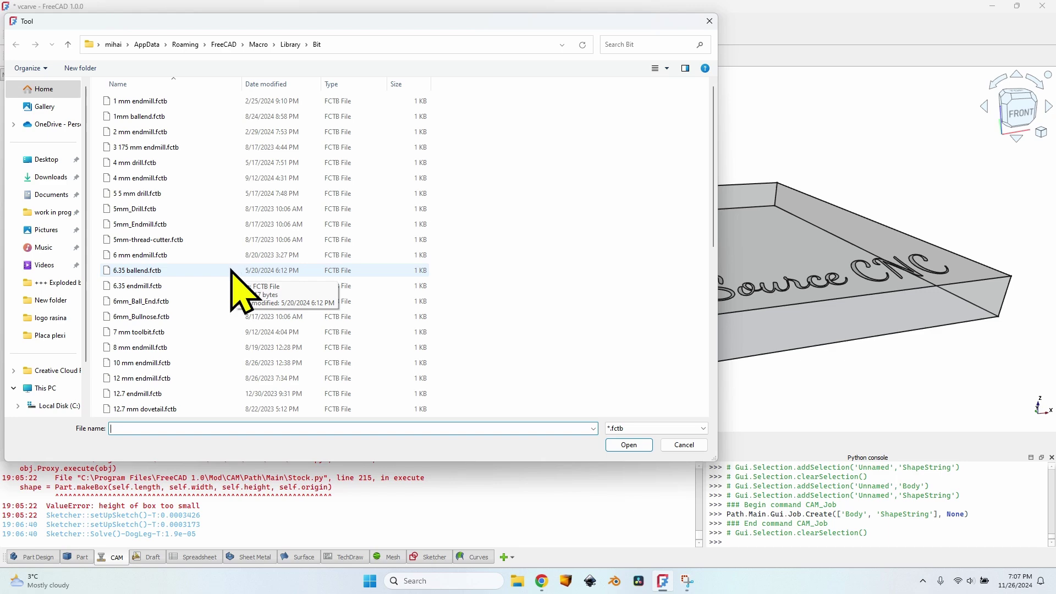
scroll(220, 298, "down", 8)
left_click(185, 303)
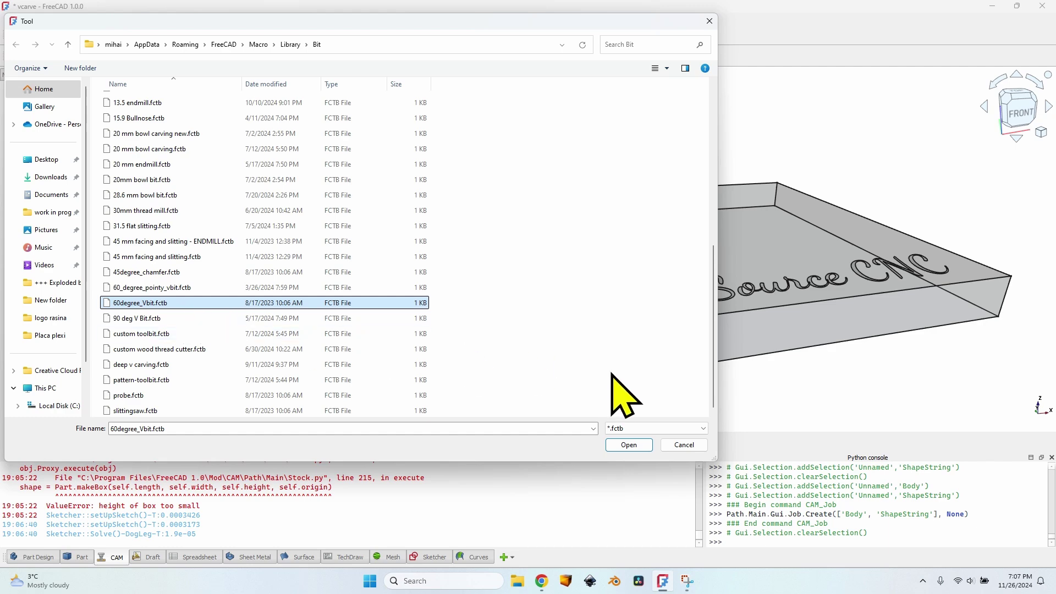
left_click(628, 443)
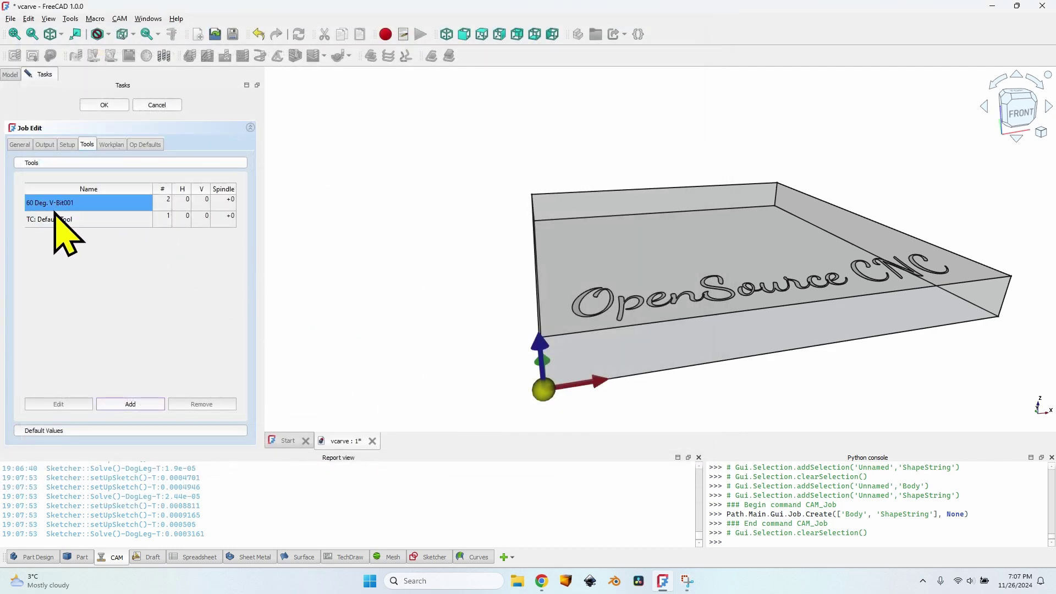
Set the V-bit's horizontal and vertical feed rates to 3000 and its spindle speed to 18500, and remove the default tool from the job
left_click(182, 202)
double_click(182, 201)
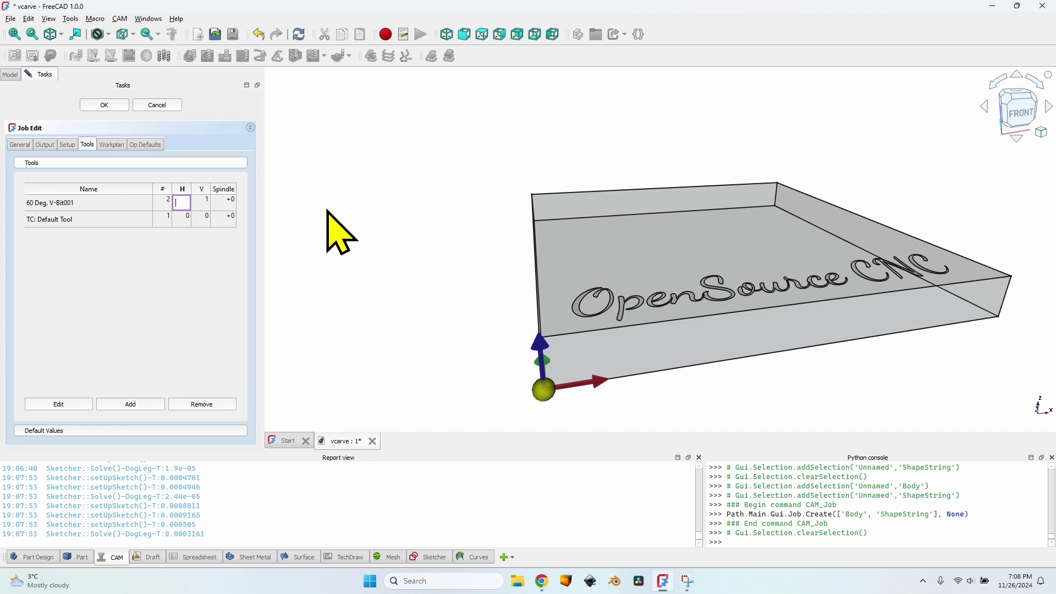
type("3000")
key("Tab")
type("3000")
key("Tab")
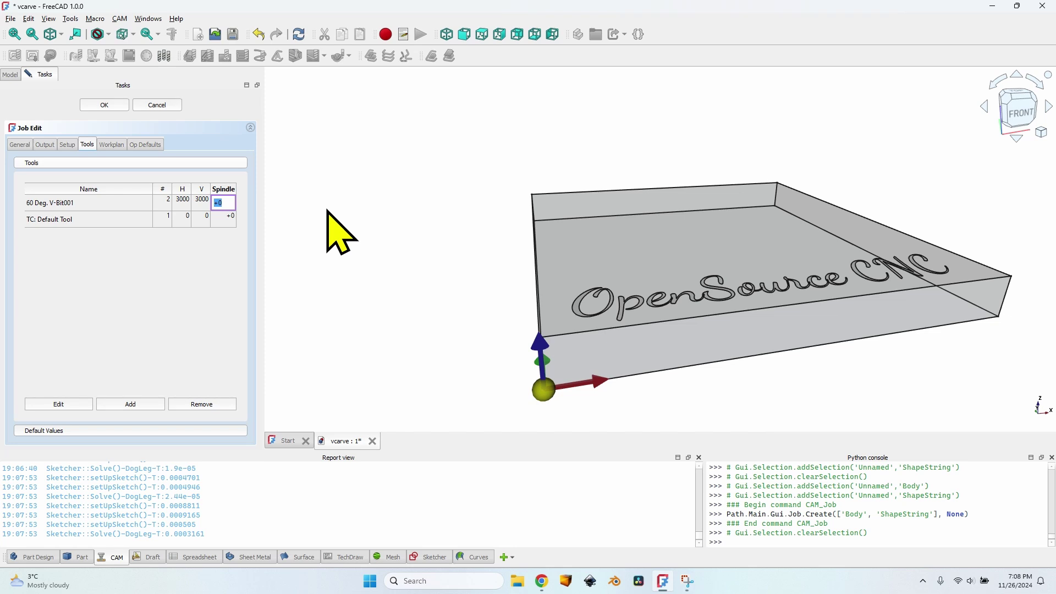
type("18500")
left_click(115, 220)
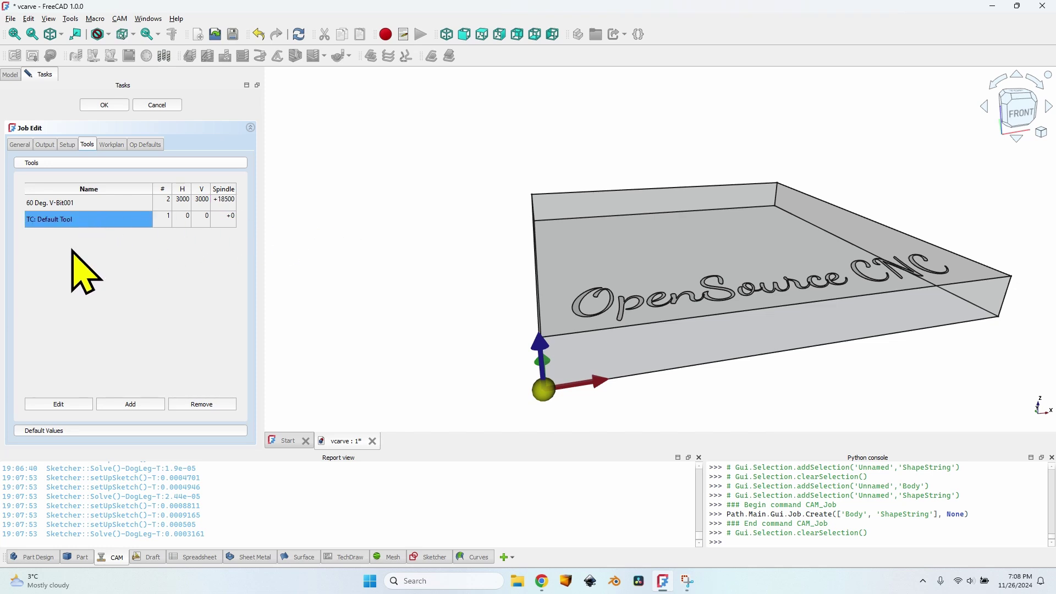
left_click(203, 405)
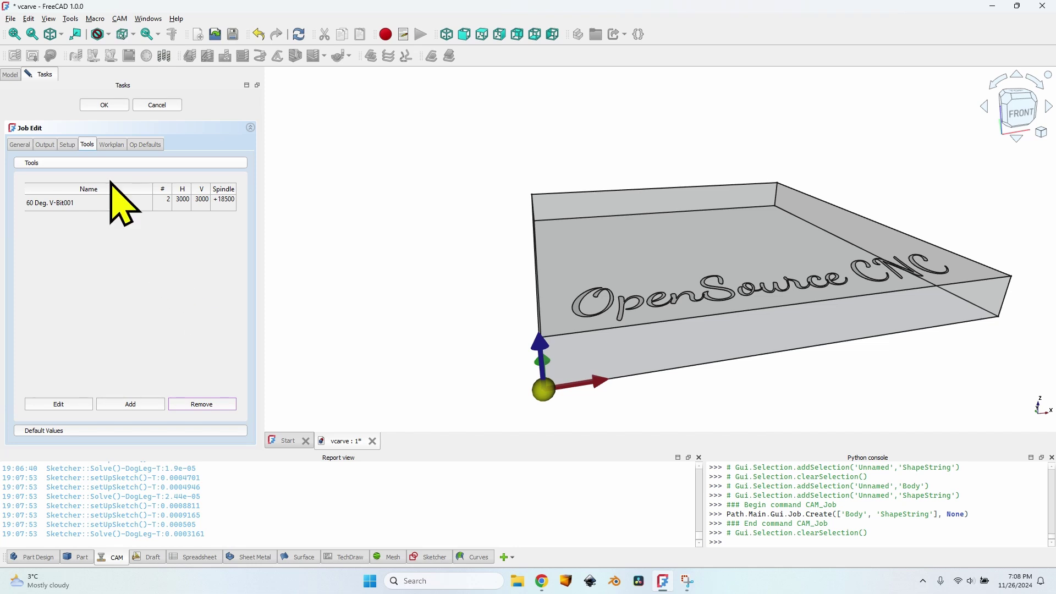
Try to save the job's output file as "vcarve operation" in the Open Source CNC folder
left_click(52, 147)
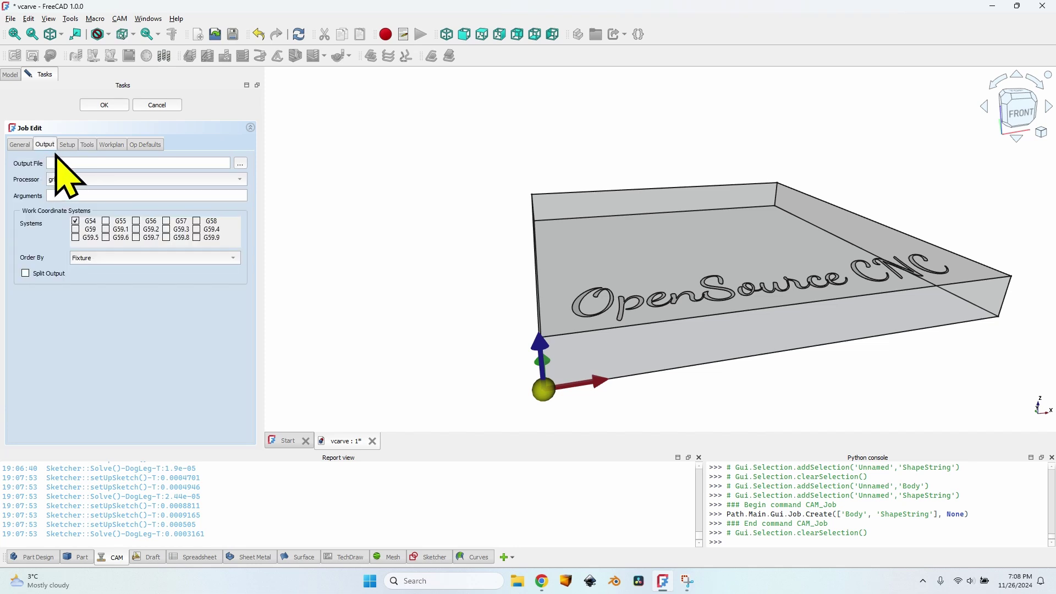
left_click(240, 162)
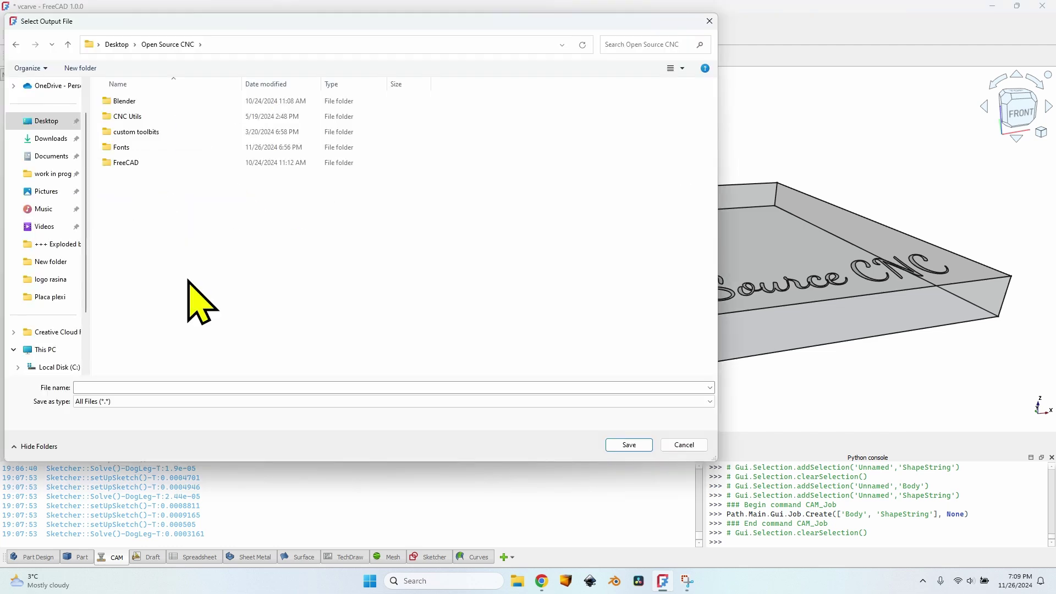
left_click(135, 388)
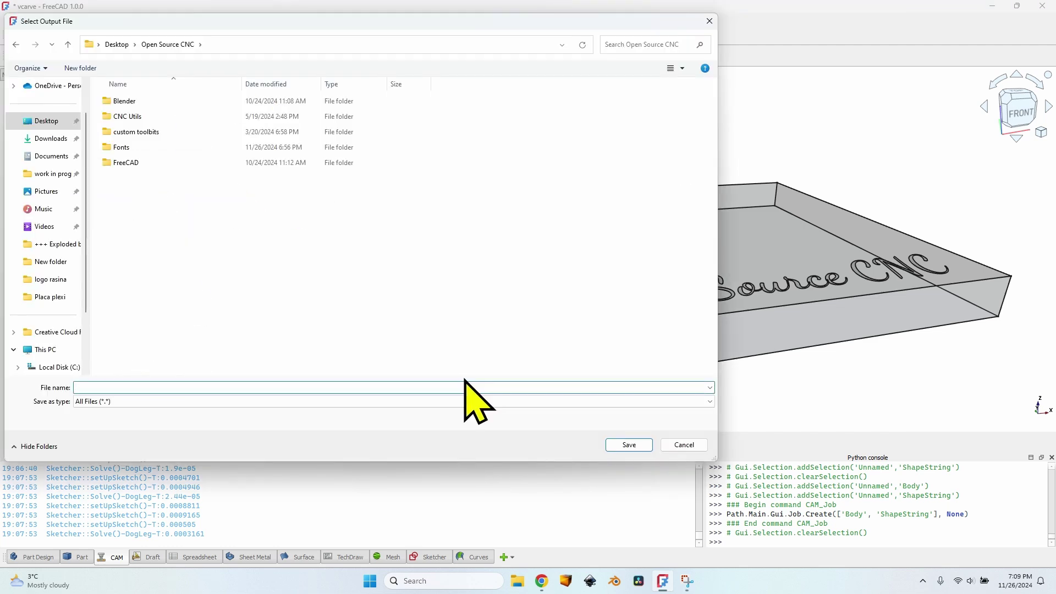
type("vcarve operation")
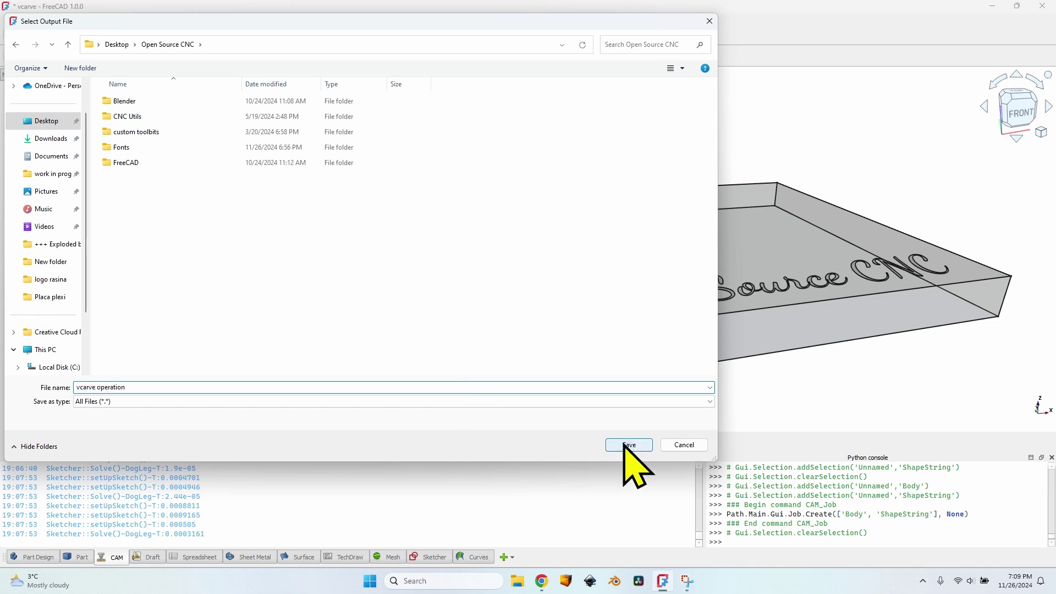
left_click(628, 444)
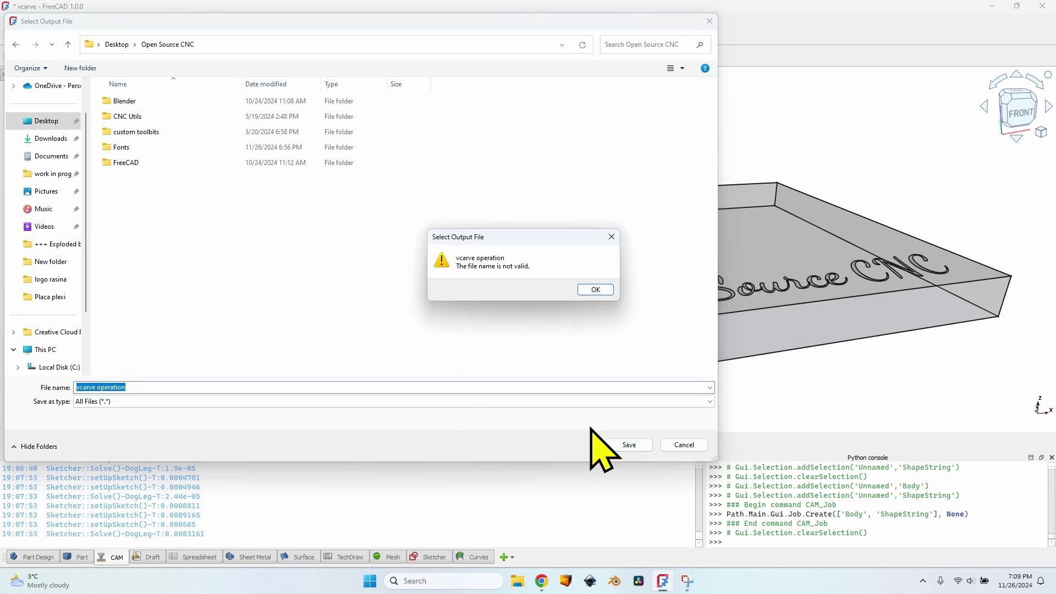
left_click(593, 290)
Add the .gcode extension to the output file name and save it as "vcarve operation.gcode"
left_click(138, 401)
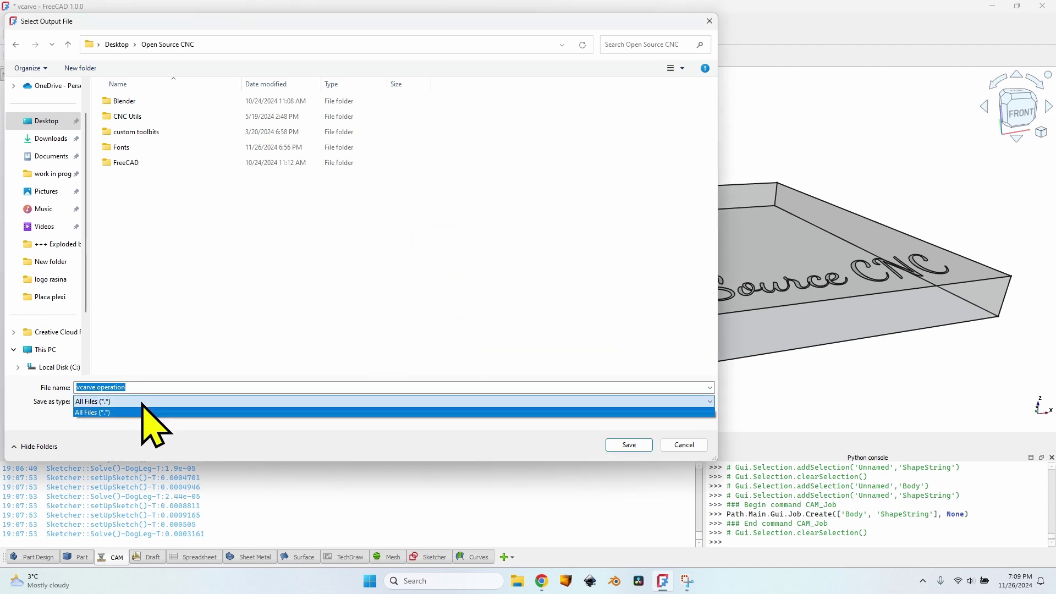
left_click(142, 409)
left_click(152, 387)
left_click(127, 402)
left_click(144, 412)
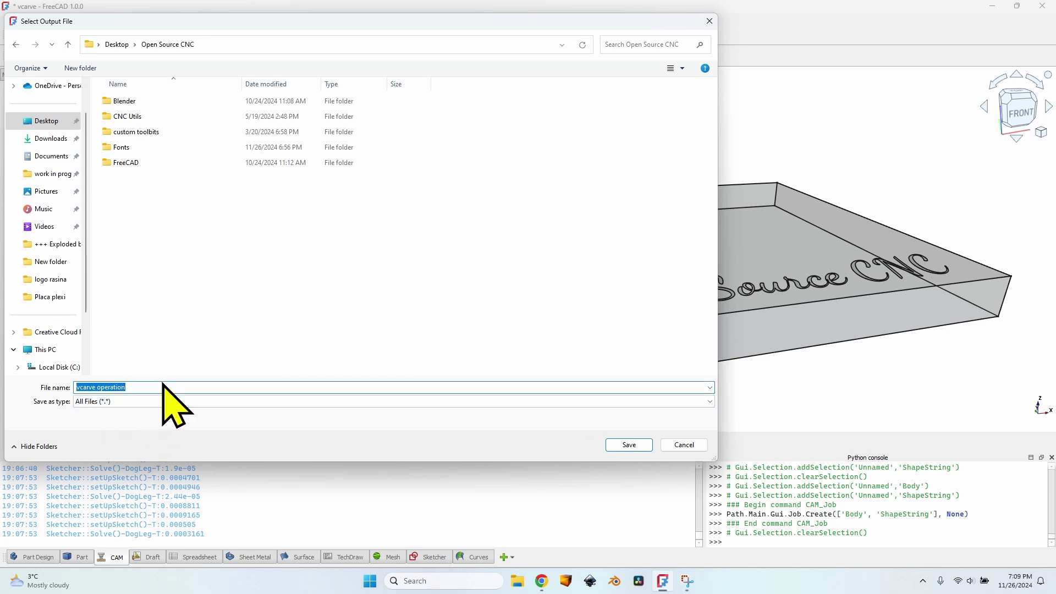
left_click(169, 386)
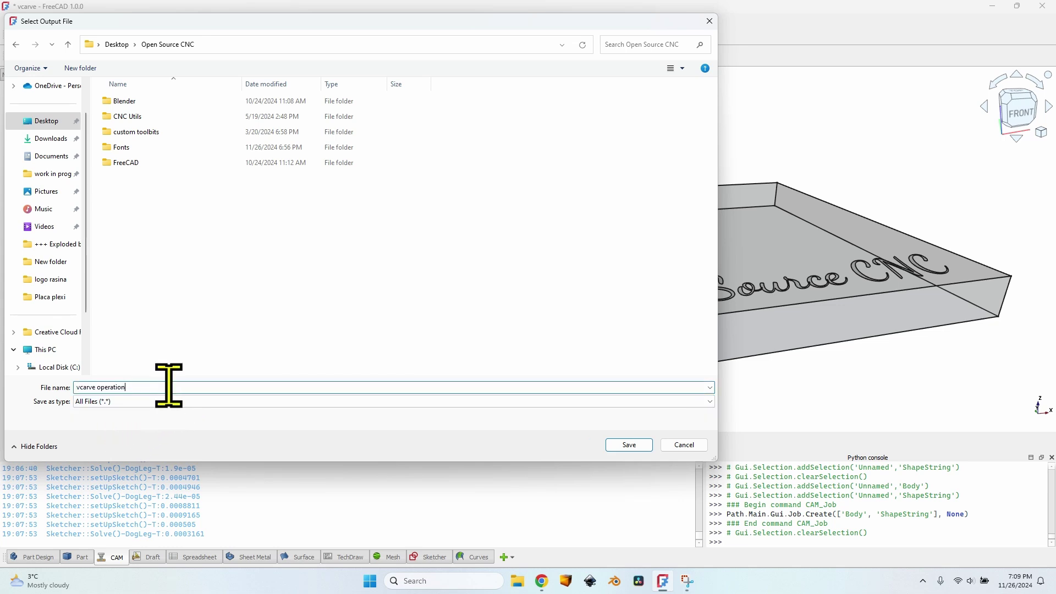
type(".gcode")
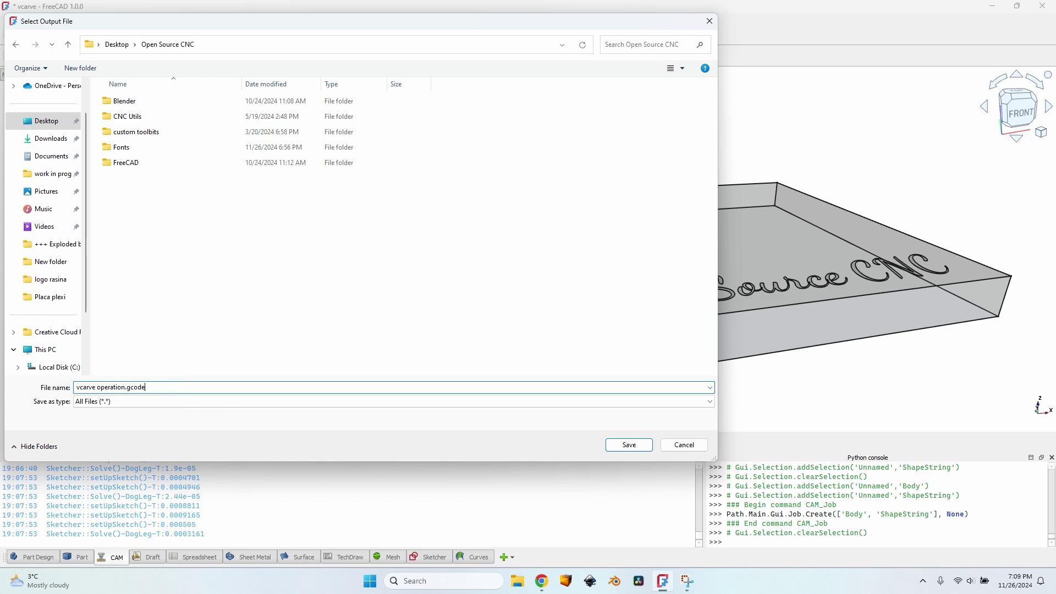
left_click(628, 444)
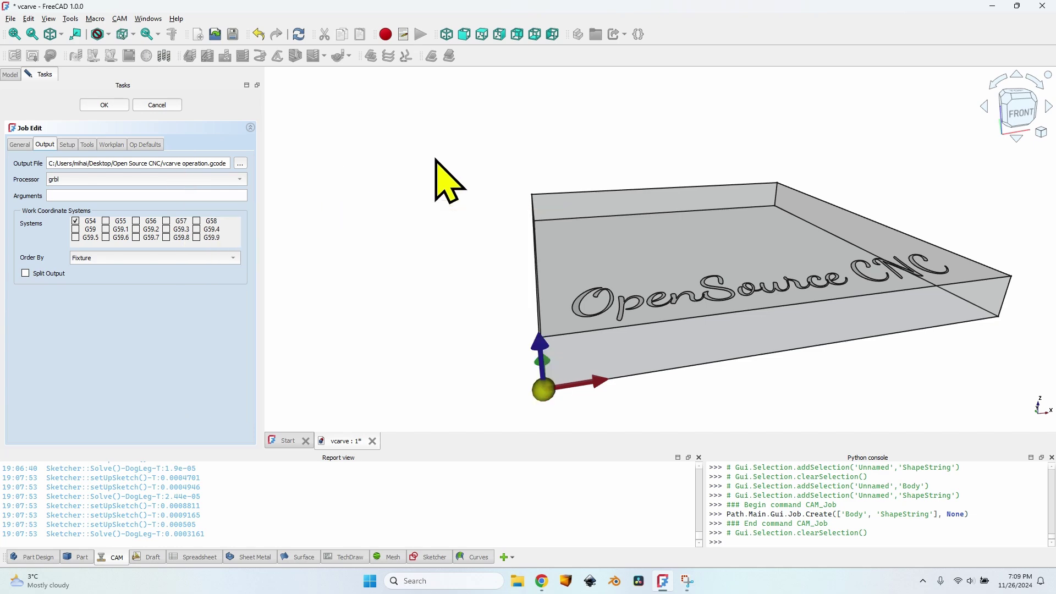
Choose grbl as the job's post processor and accept the job settings
mouse_move(91, 184)
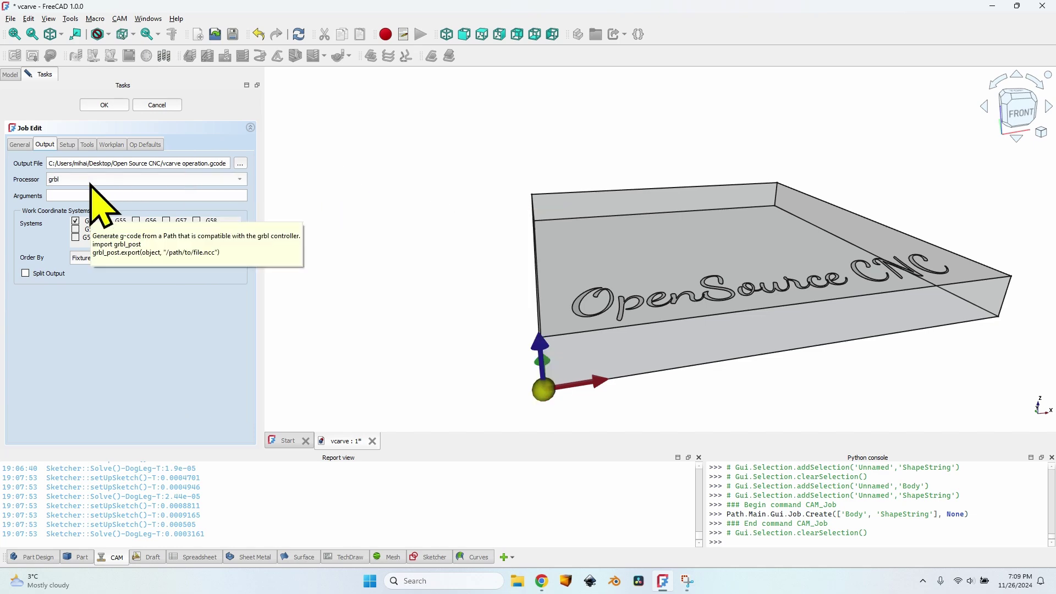
left_click(93, 182)
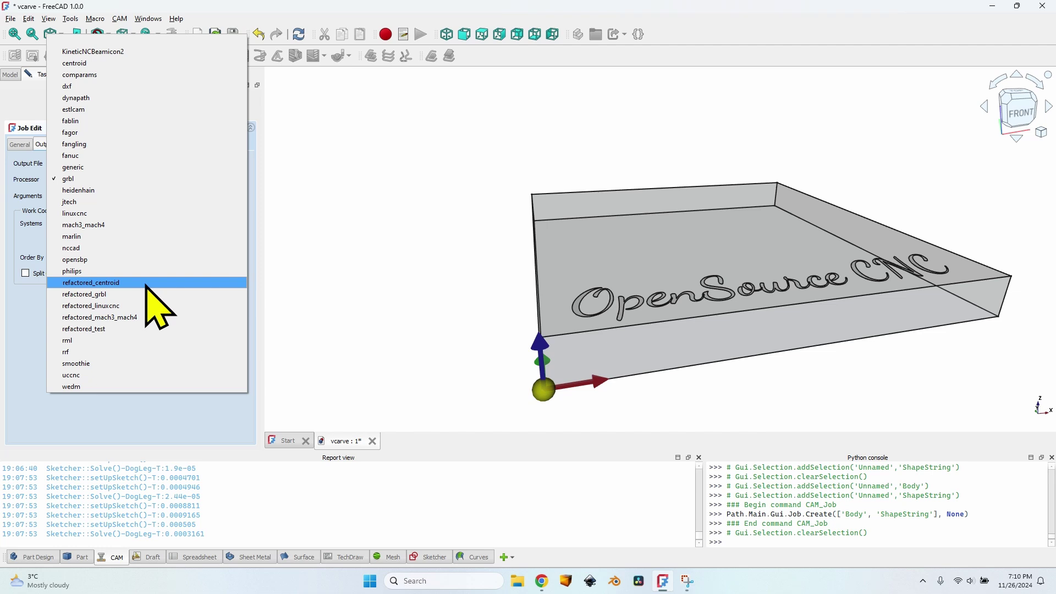
left_click(86, 178)
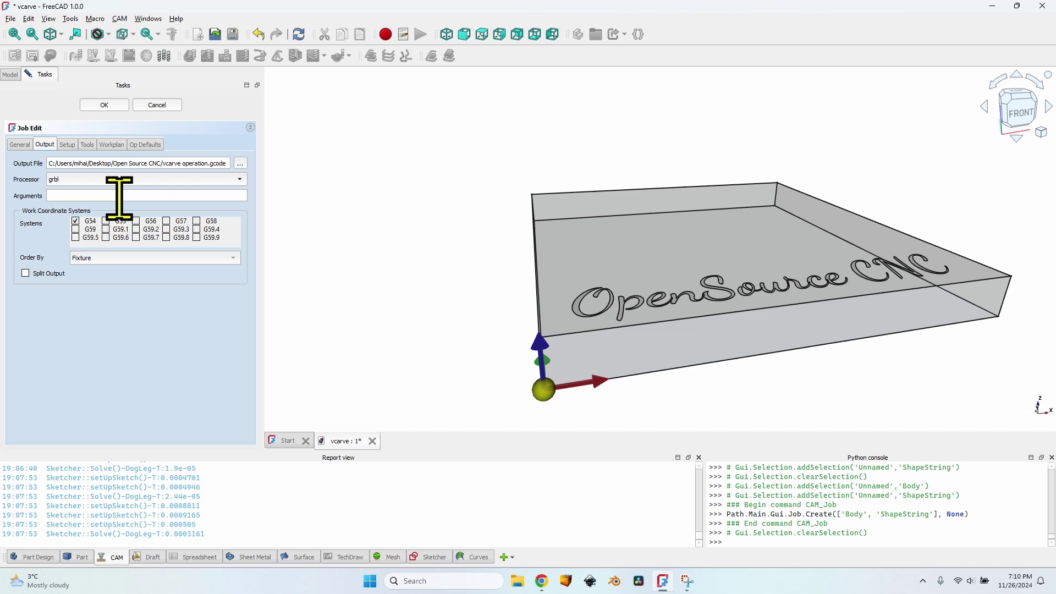
left_click(117, 105)
Compare the original ShapeString with the Body and ShapeString clones in the job's Model group
left_click(17, 165)
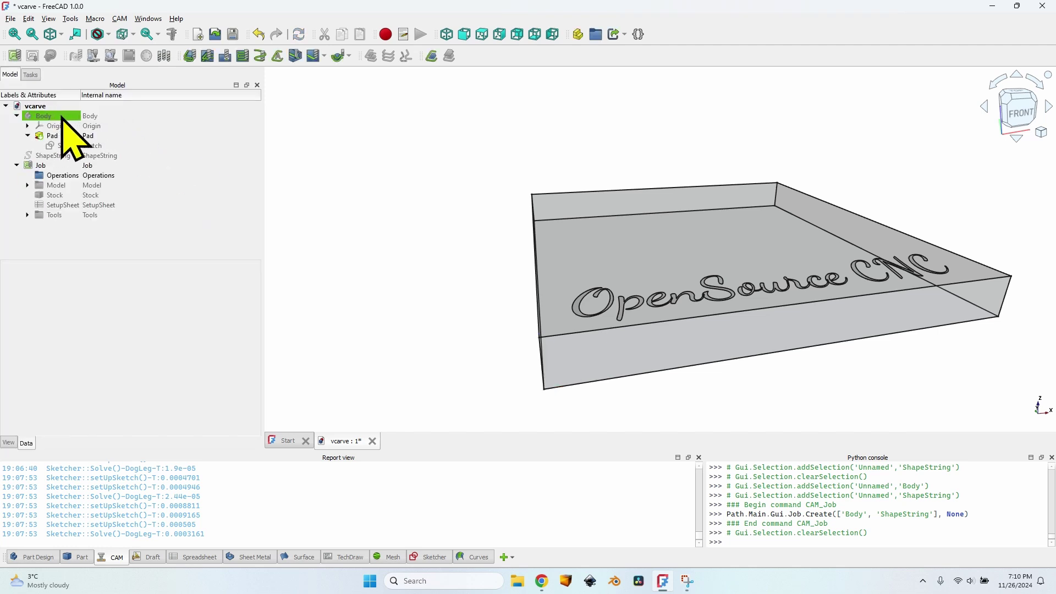
left_click(63, 155)
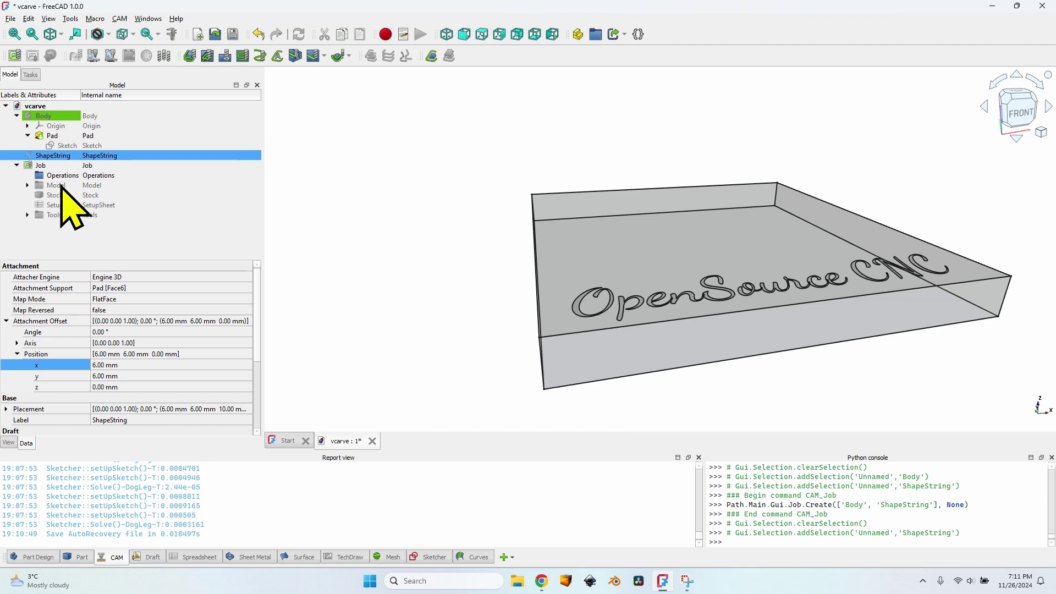
left_click(28, 185)
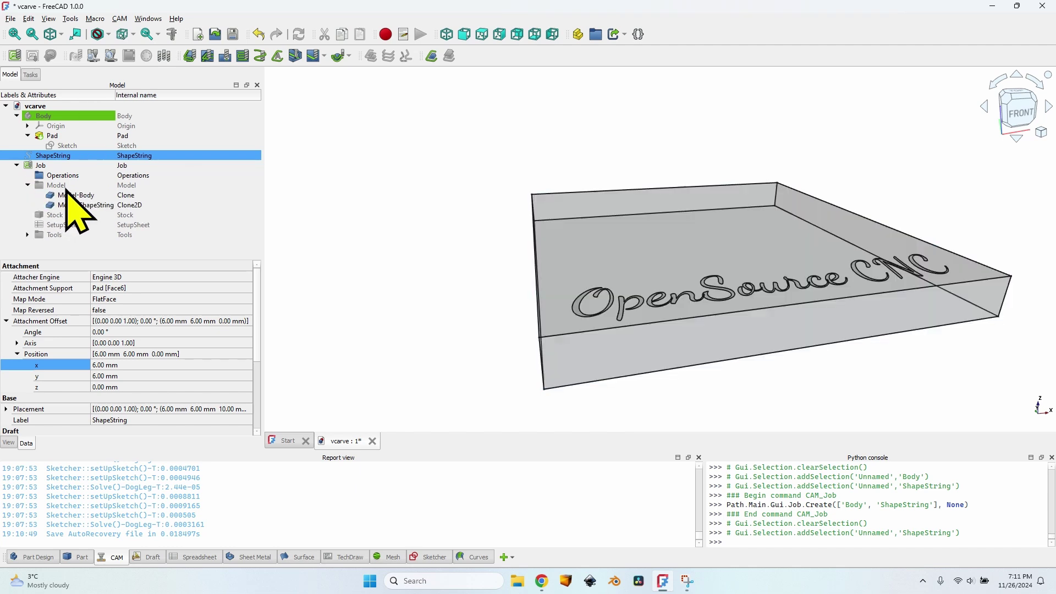
left_click(92, 196)
left_click(97, 205)
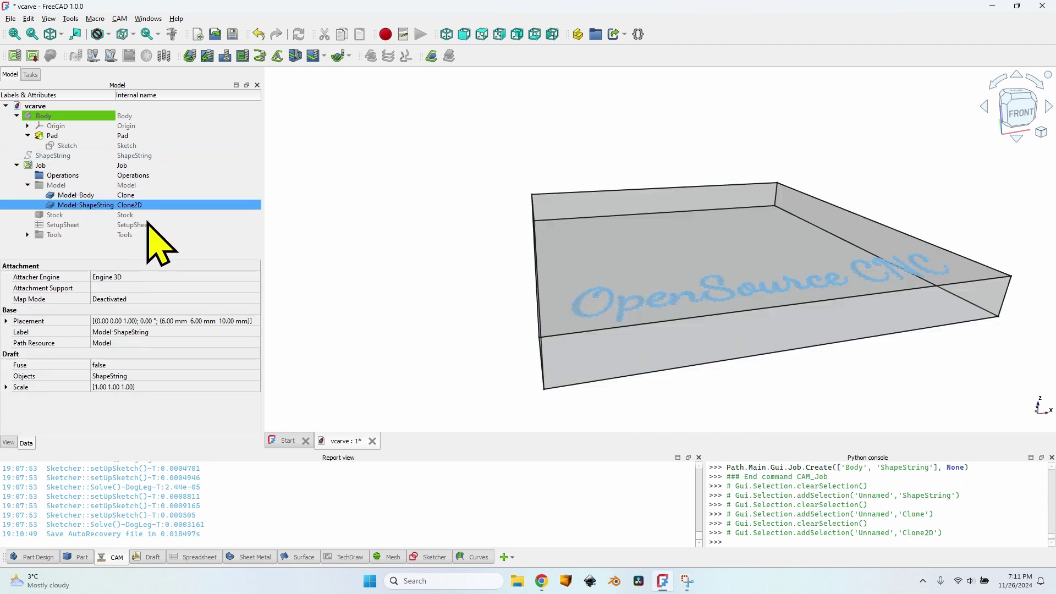
left_click(80, 196)
Create a Vcarve operation on the job's Model-ShapeString using the 60 Deg. V-Bit001 tool controller
left_click(98, 205)
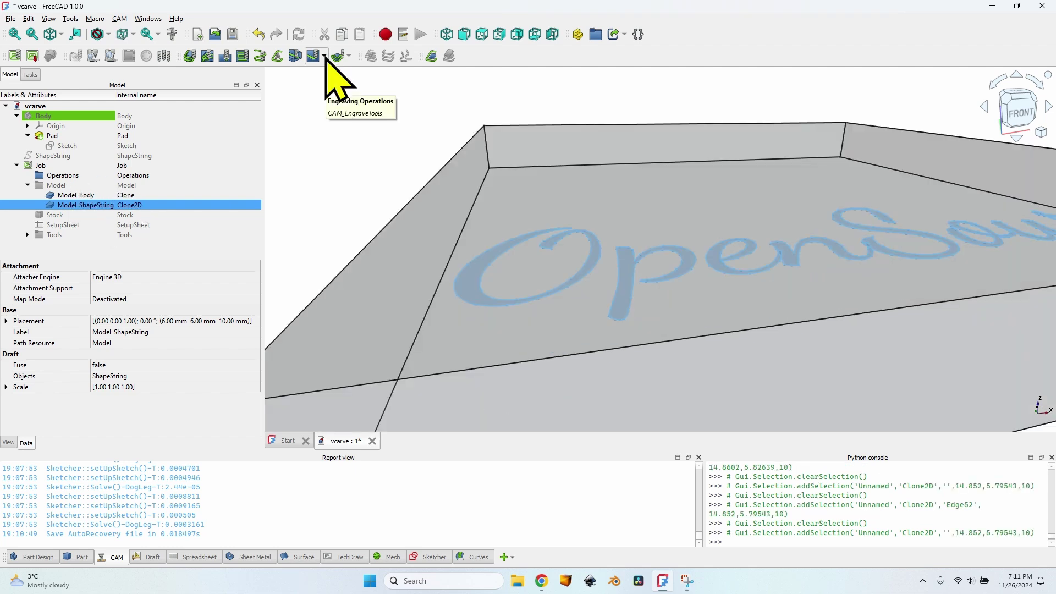
left_click(325, 56)
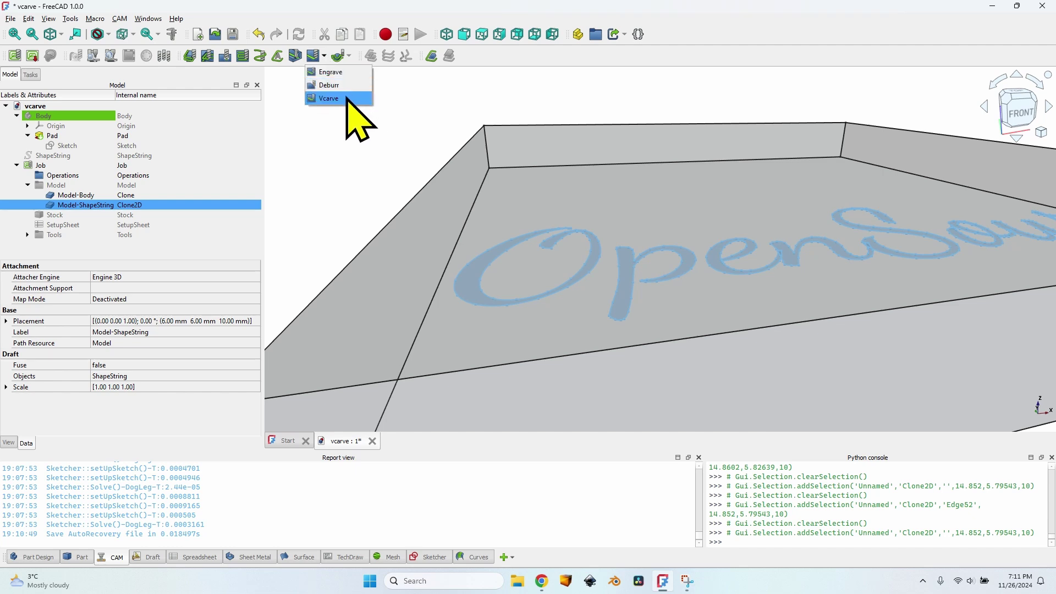
left_click(327, 99)
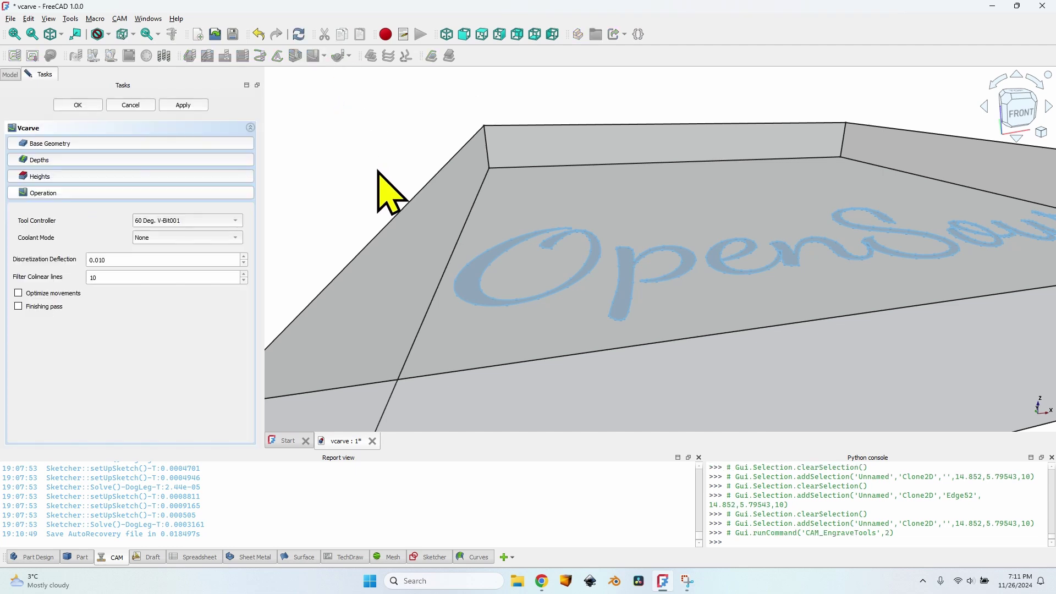
scroll(657, 258, "down", 5)
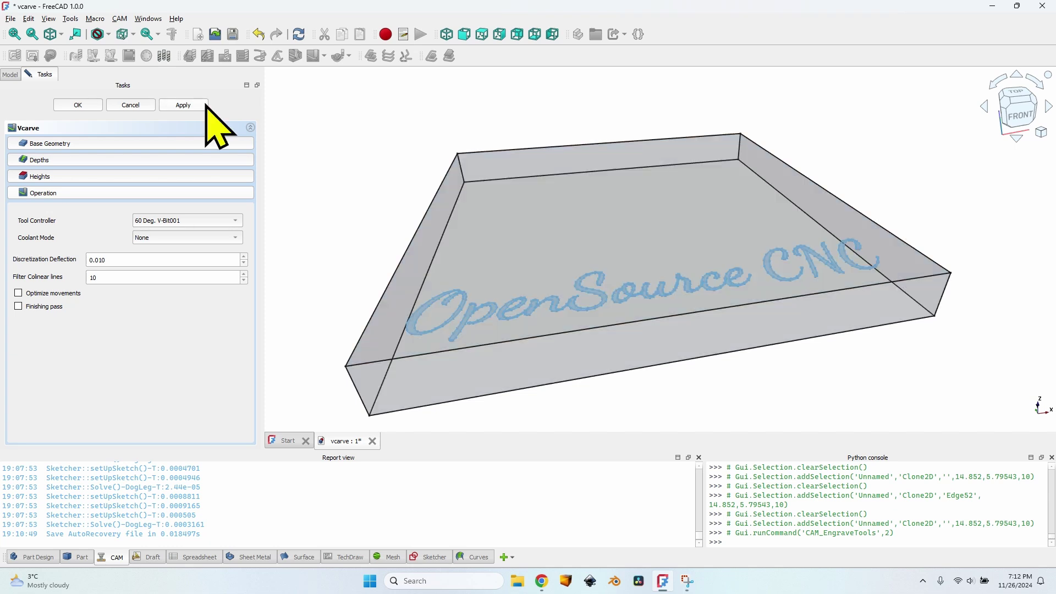
left_click(186, 106)
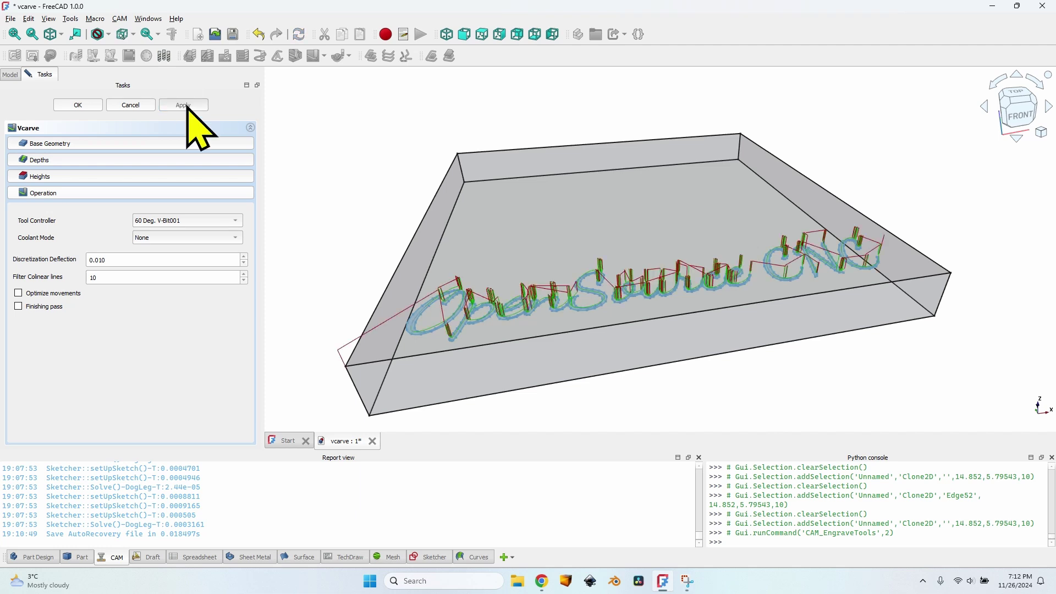
left_click(76, 105)
Simulate the job through to the end of its toolpath, inspect the carved lettering and close the simulator
left_click(62, 165)
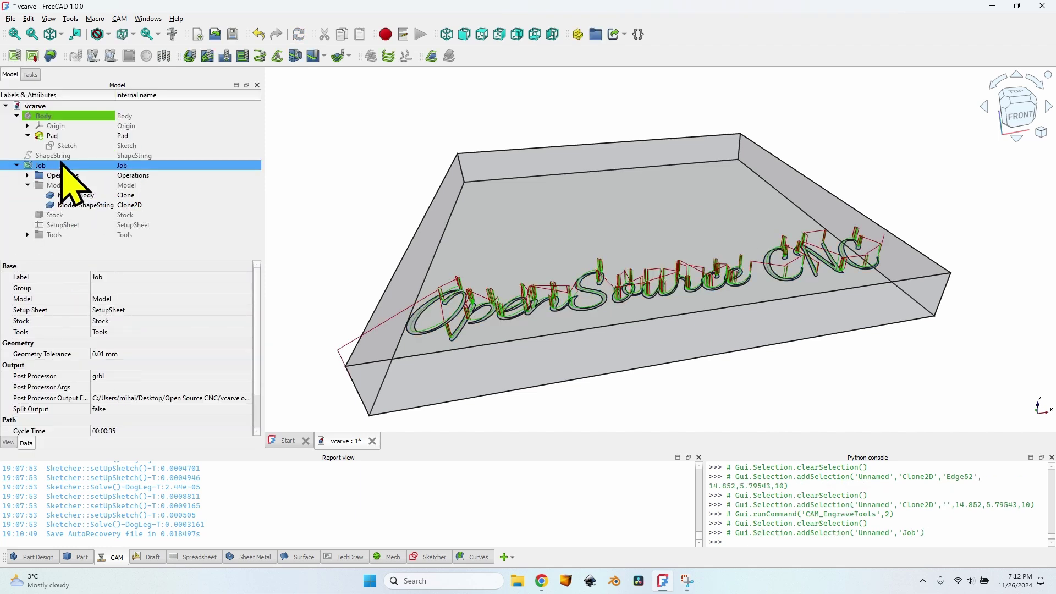
left_click(112, 56)
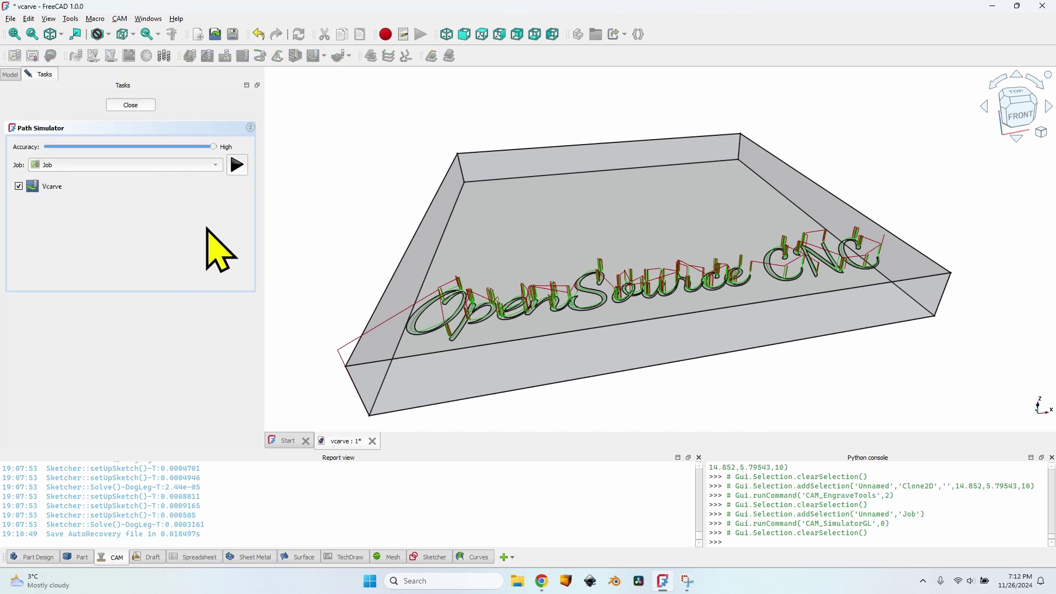
left_click(237, 165)
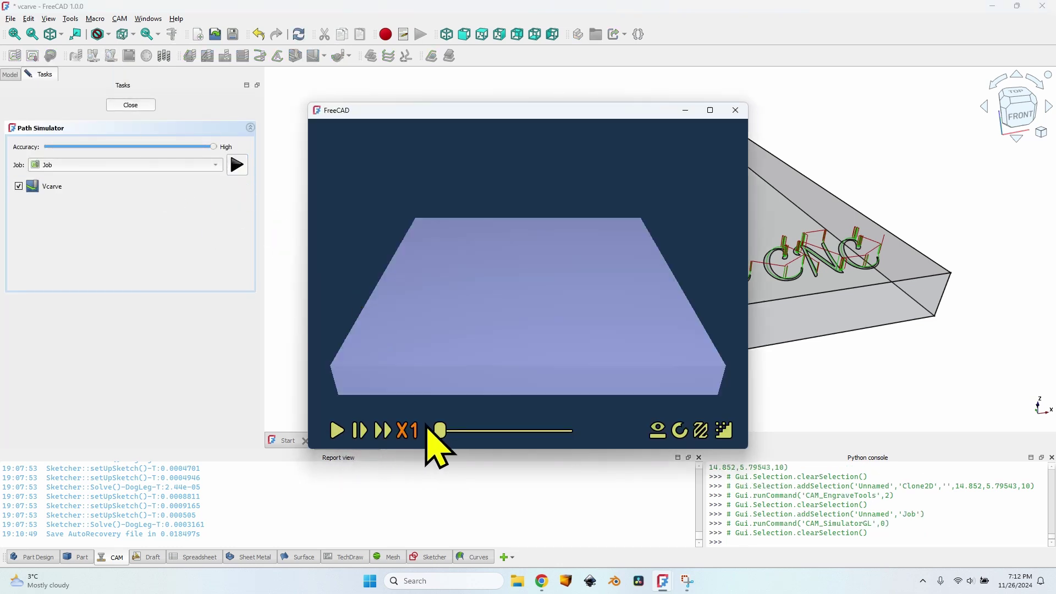
left_click_drag(440, 431, 608, 419)
scroll(585, 401, "up", 3)
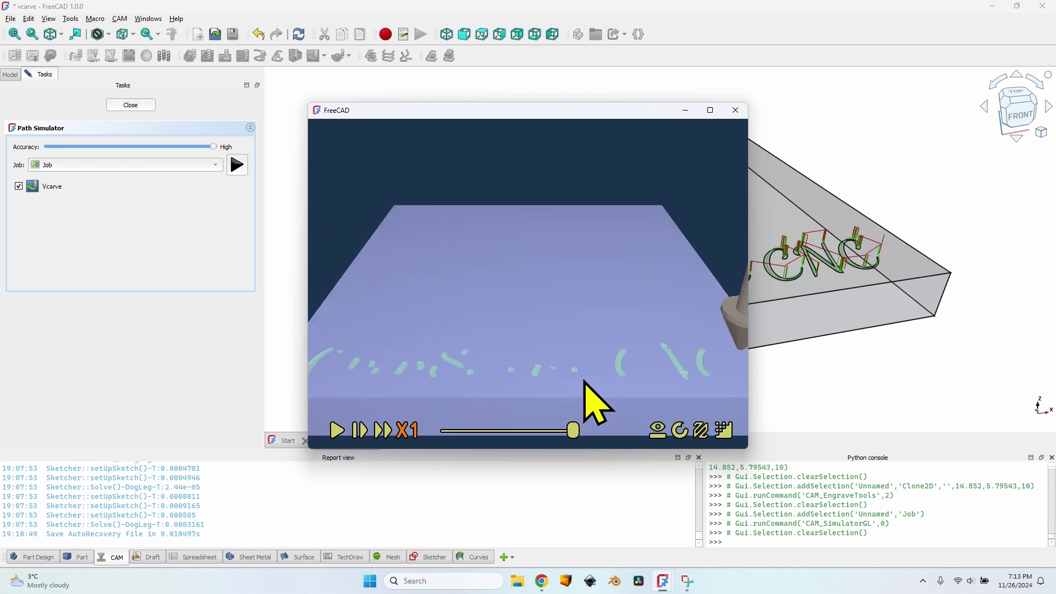
scroll(517, 376, "up", 2)
mouse_move(516, 374)
left_mouse_down()
mouse_move(509, 384)
mouse_move(523, 358)
left_mouse_up()
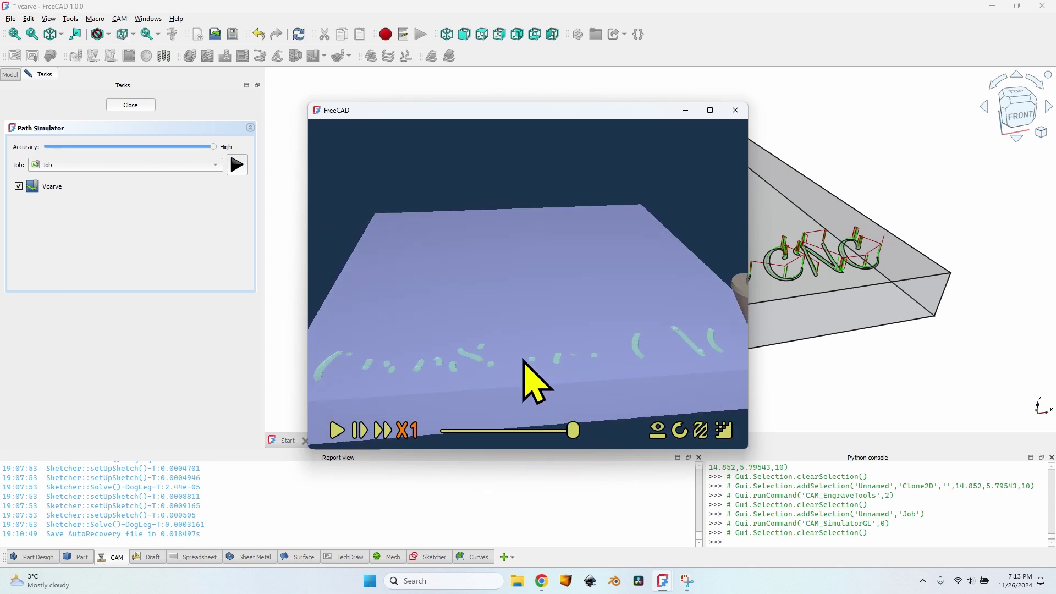
left_click(736, 110)
left_click(130, 104)
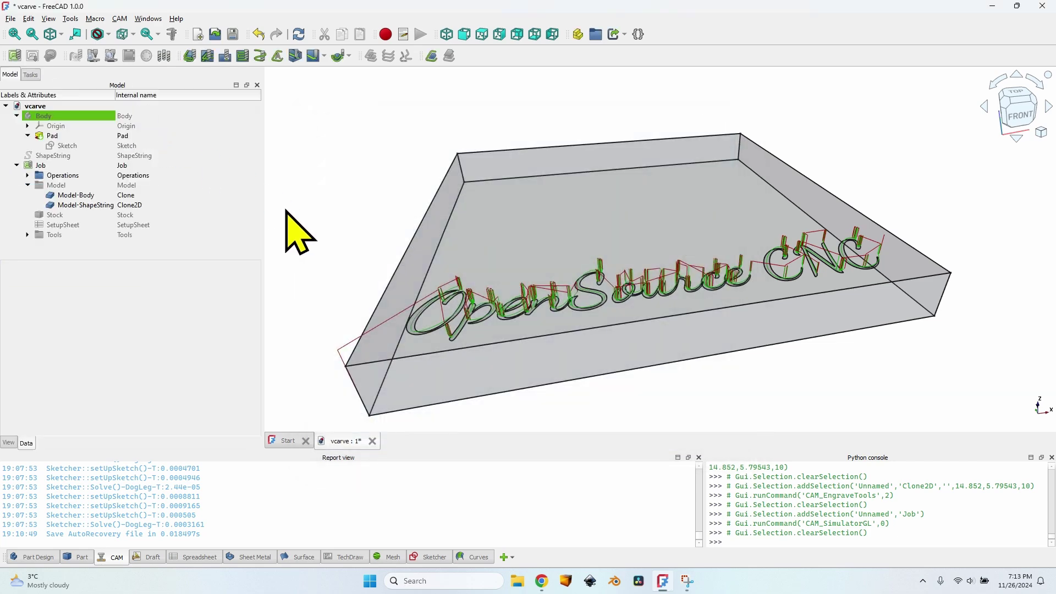
Examine the V-carve toolpath's height relative to the block's upper face, close up and from the front
scroll(415, 354, "up", 5)
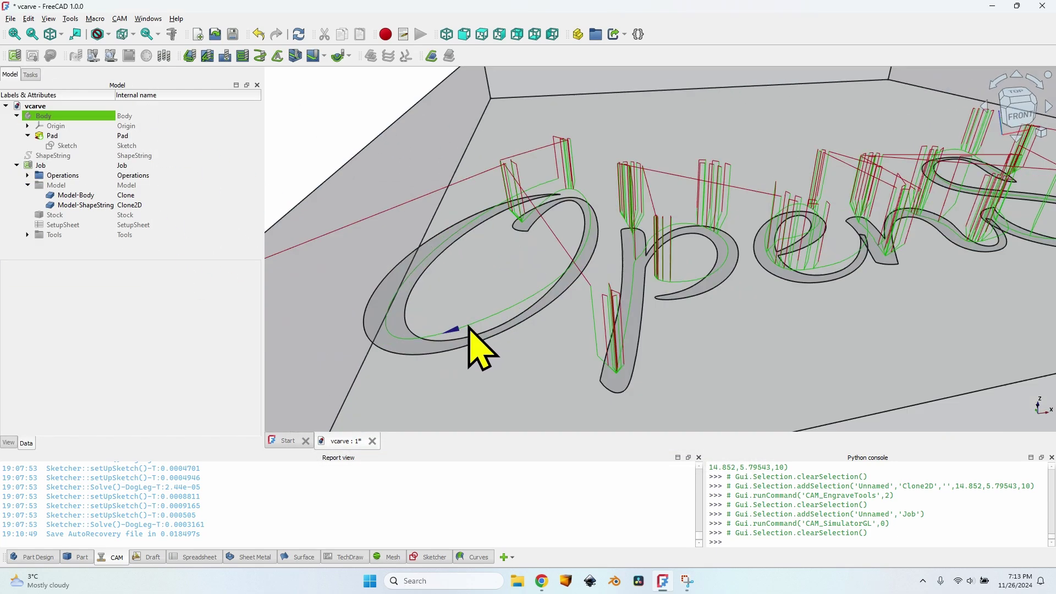
left_click_drag(483, 347, 631, 254)
left_click(1021, 108)
right_click(1001, 134)
left_click(1004, 138)
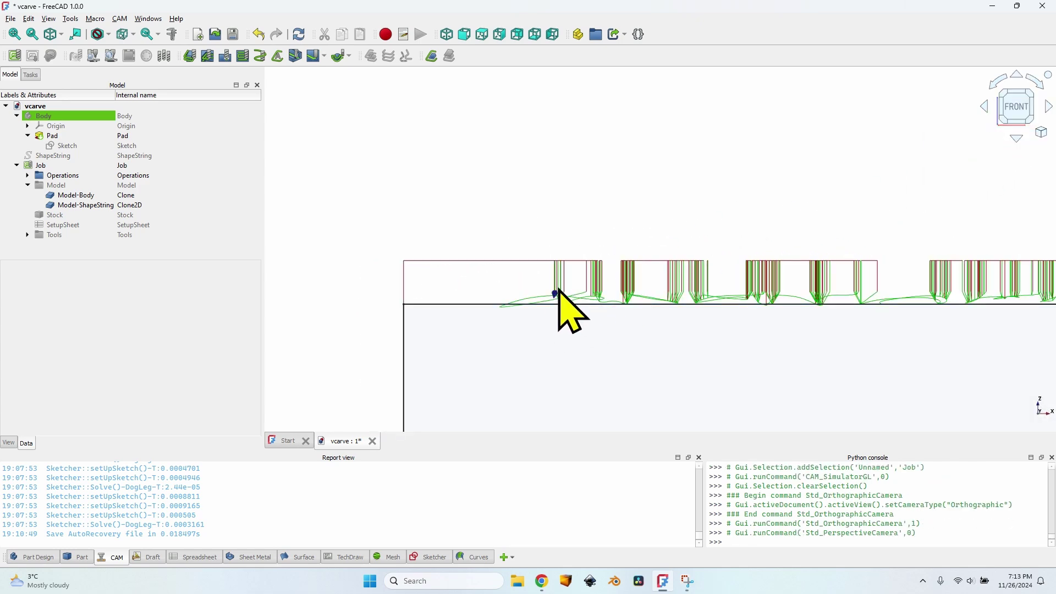
middle_click_drag(665, 213, 520, 263)
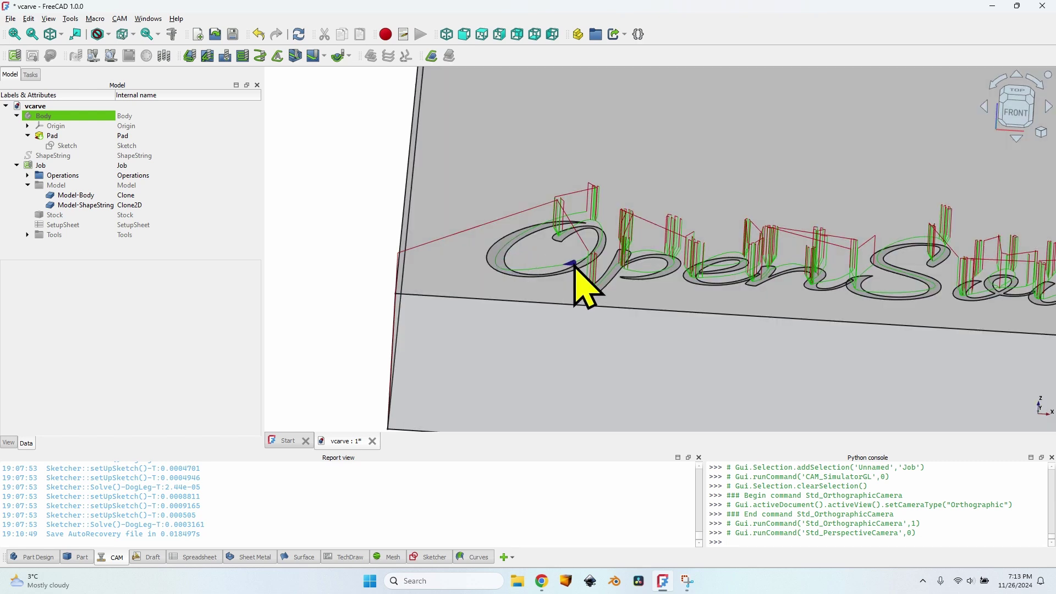
Set the tip diameter of the job's 60 Deg. V-Bit tool bit to 0.01 mm
left_click(28, 235)
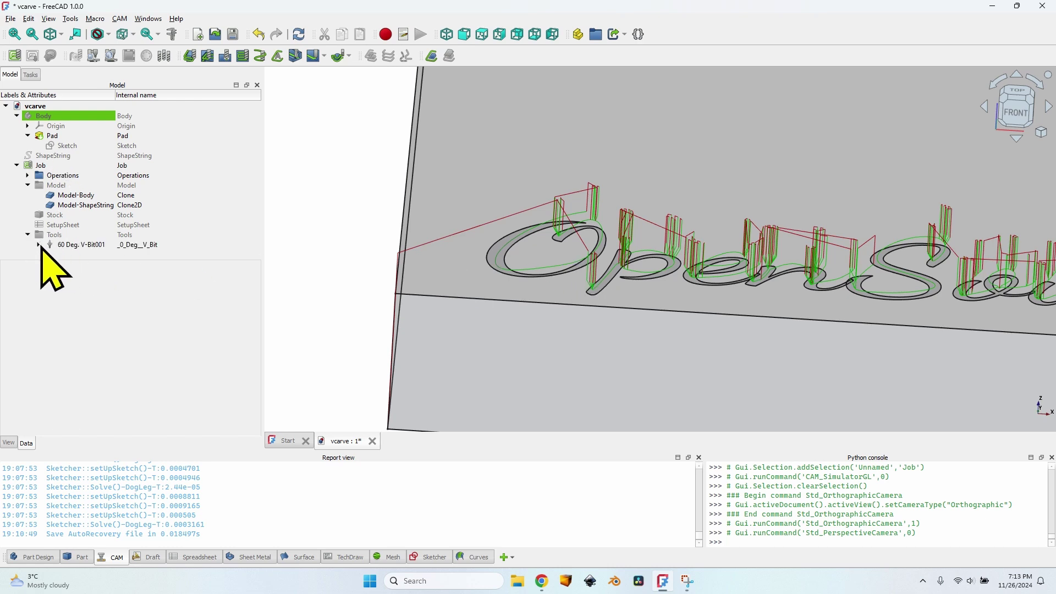
left_click(39, 245)
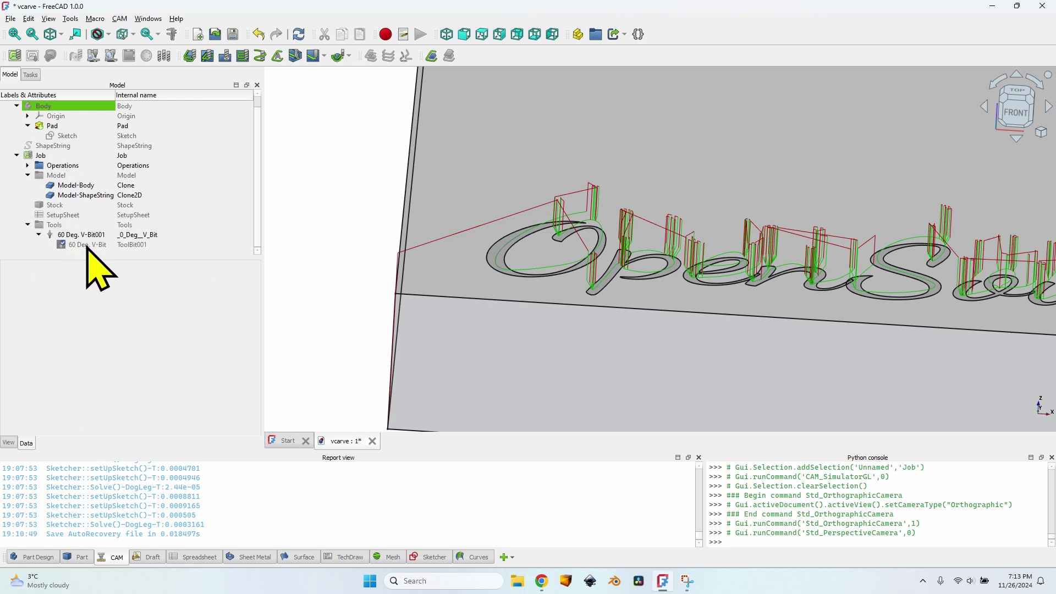
left_click(89, 245)
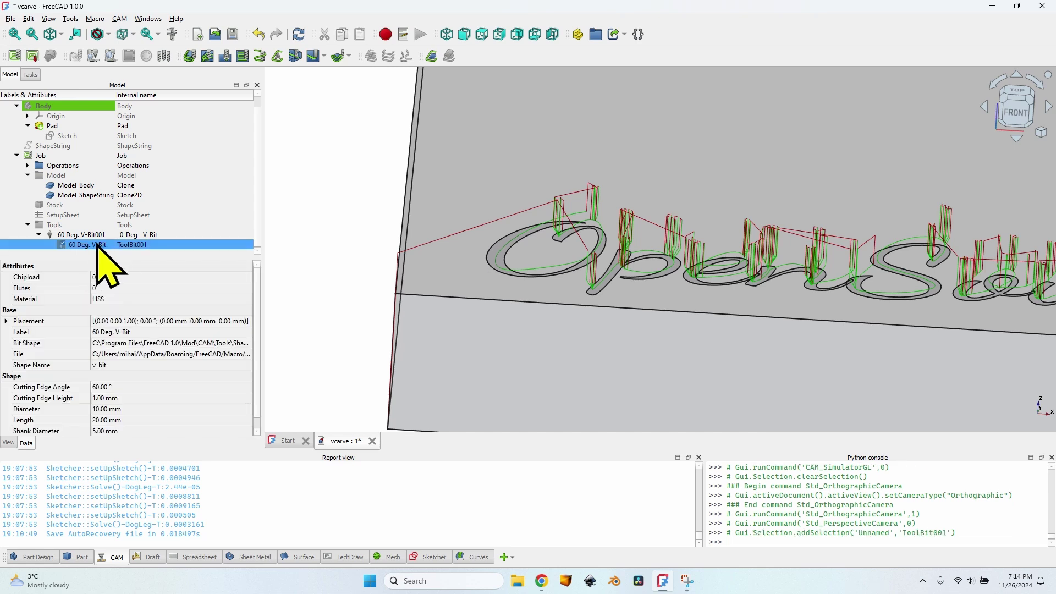
double_click(97, 245)
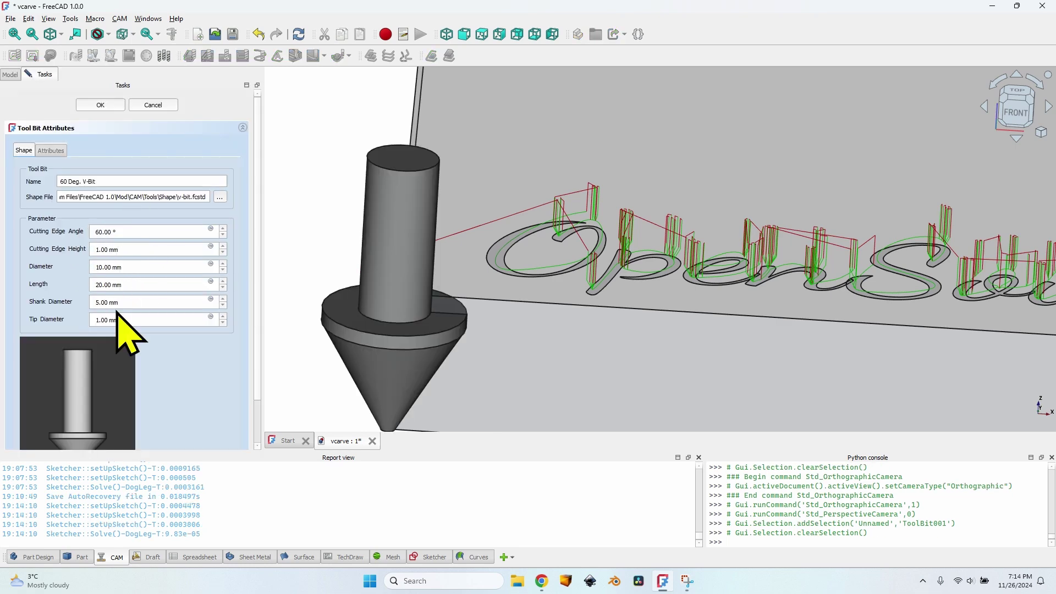
middle_click_drag(318, 312, 443, 265)
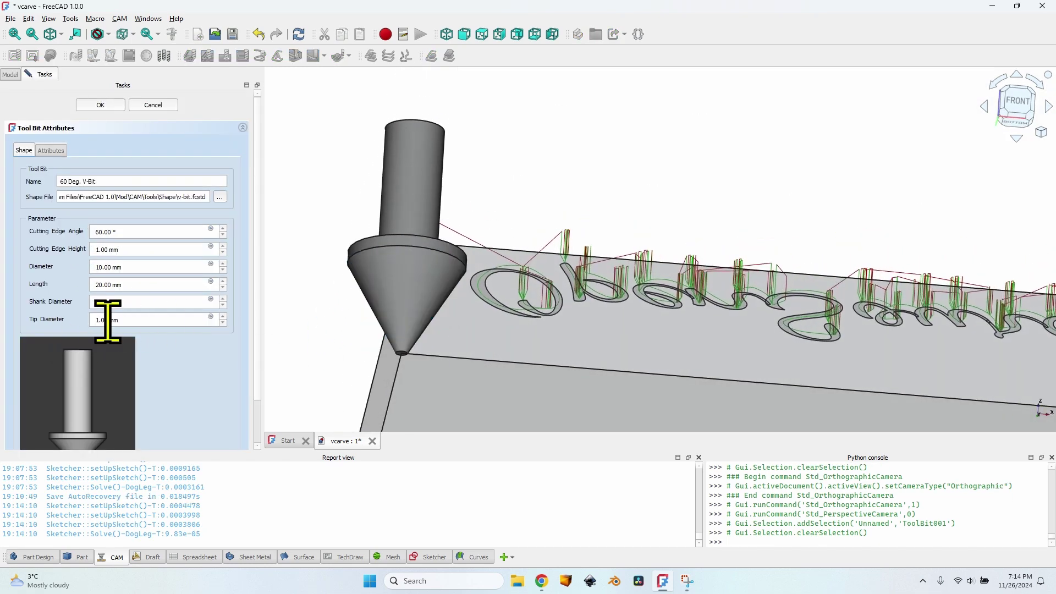
scroll(407, 341, "up", 5)
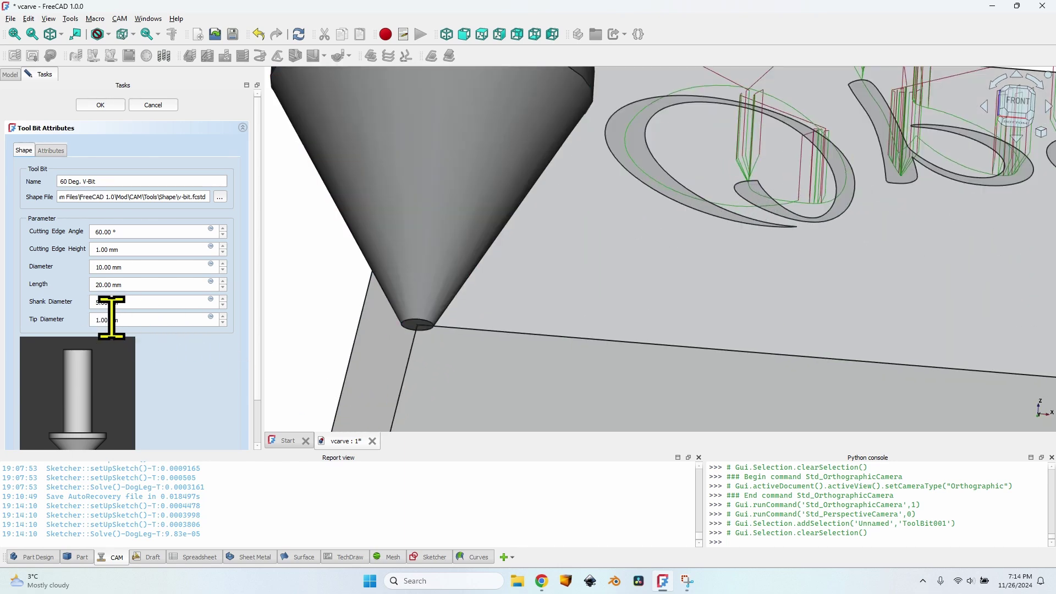
mouse_move(112, 319)
left_mouse_down()
mouse_move(83, 319)
mouse_move(96, 319)
left_mouse_up()
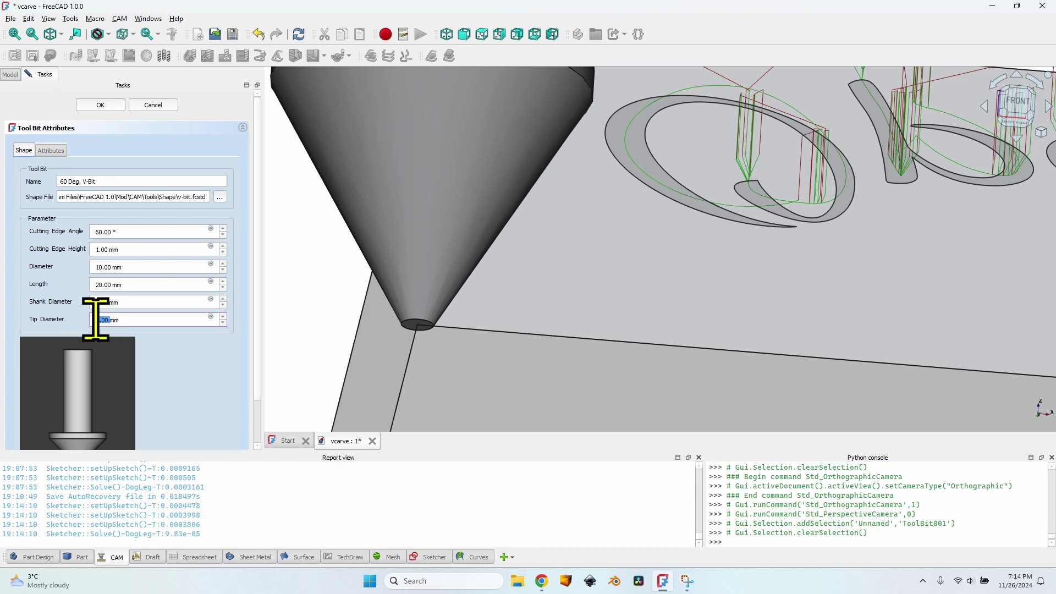
type("0.01")
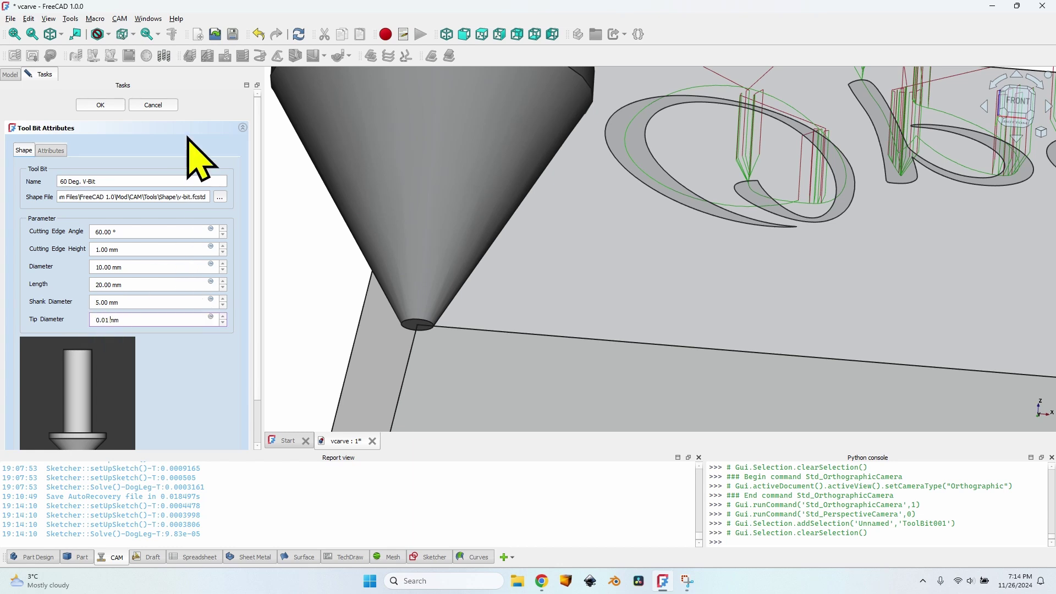
left_click(101, 105)
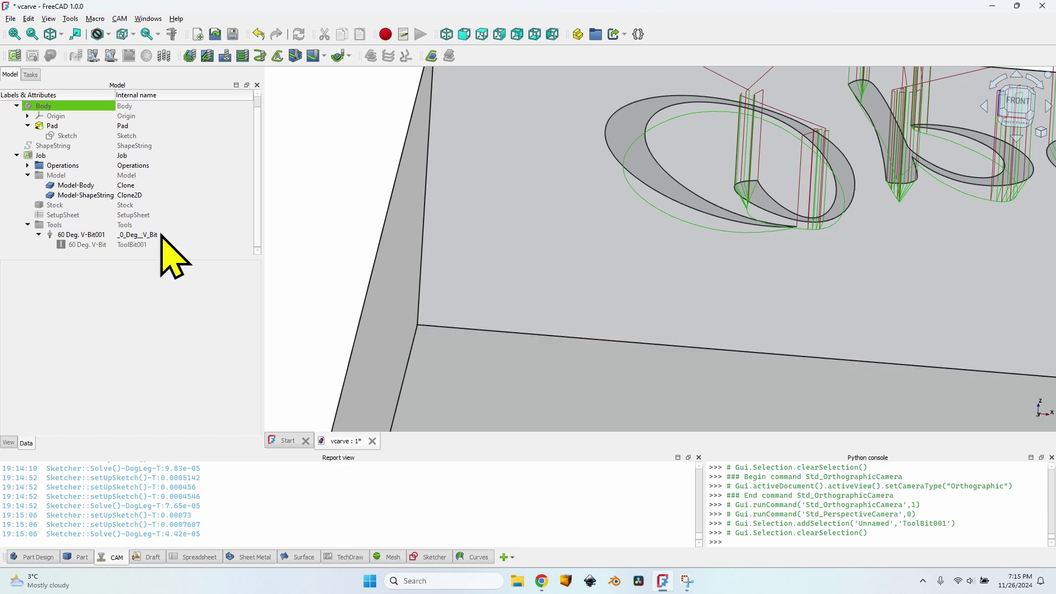
Simulate the job with the edited V-bit to the end of its toolpath, inspect the carved text close up and close the simulation
left_click(57, 154)
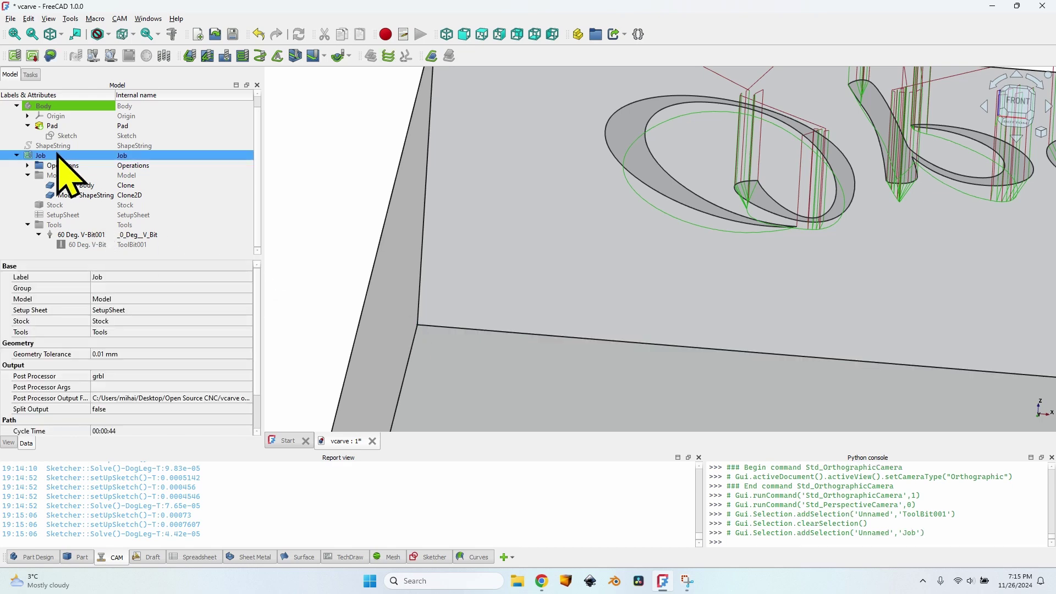
left_click(111, 56)
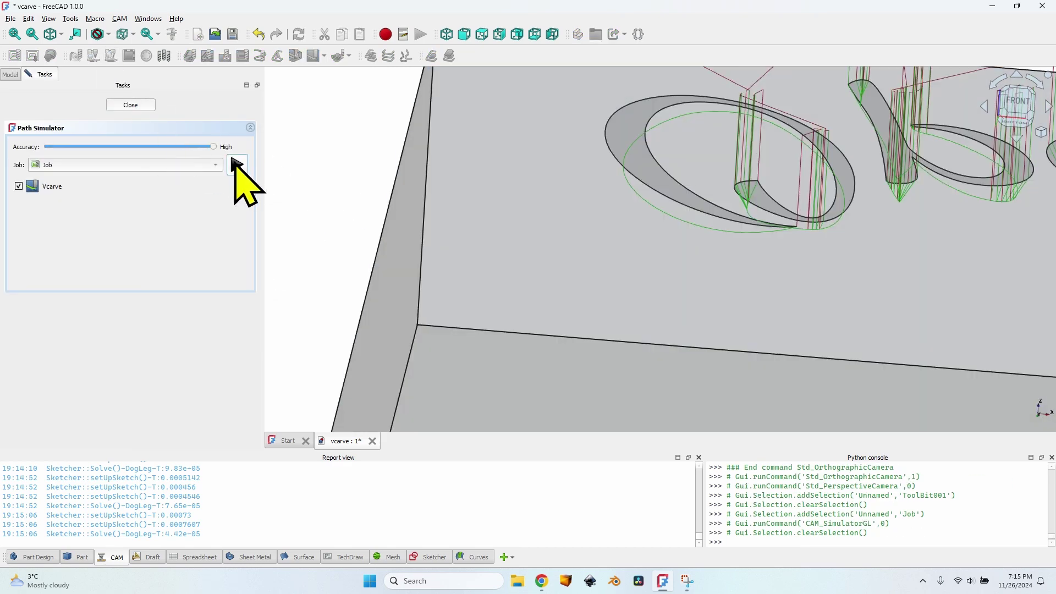
left_click(237, 165)
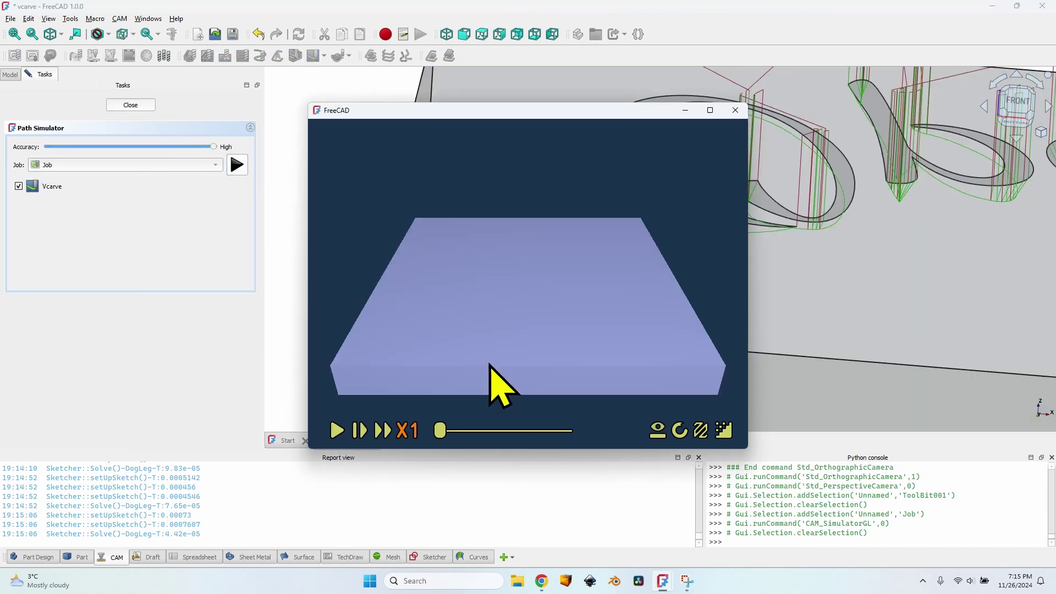
left_click_drag(439, 431, 571, 431)
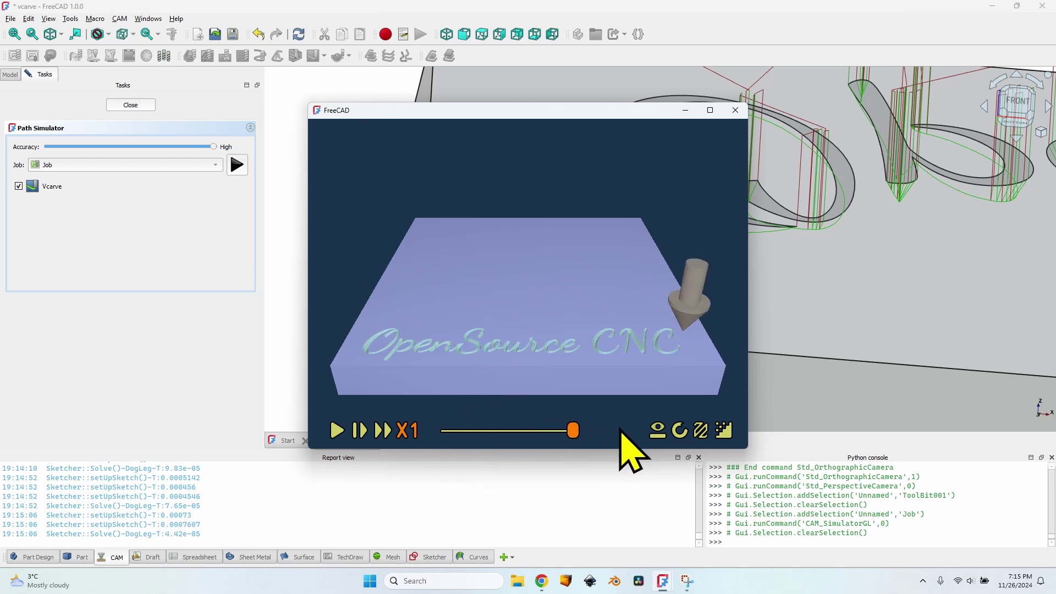
scroll(583, 377, "up", 5)
scroll(589, 365, "up", 3)
scroll(596, 373, "down", 8)
left_click_drag(592, 378, 743, 113)
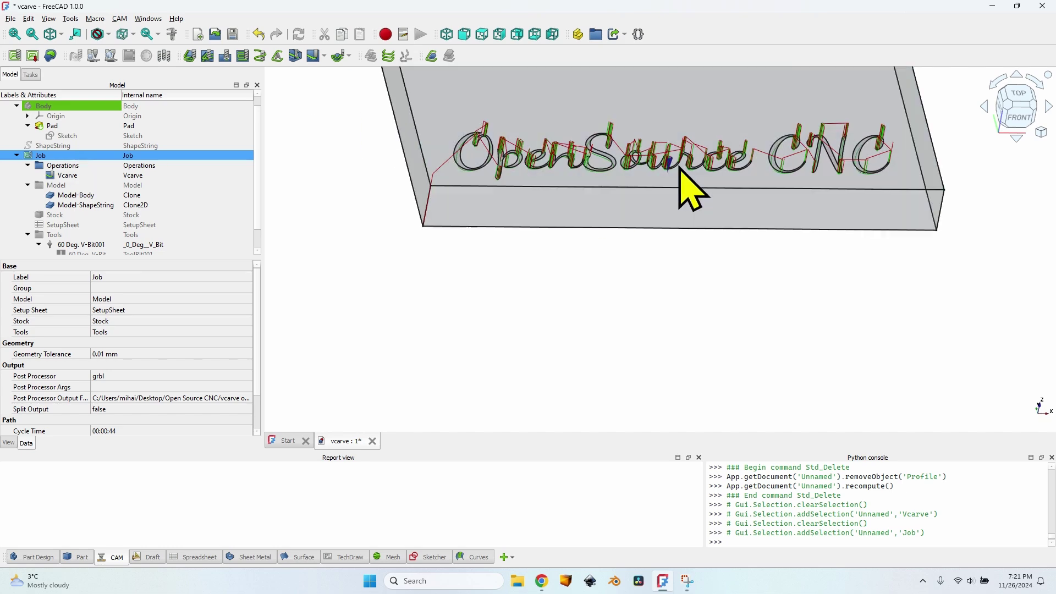
Post-process the job, review the generated G-code and save it as vcarve operation.gcode in the Open Source CNC folder
scroll(682, 184, "up", 4)
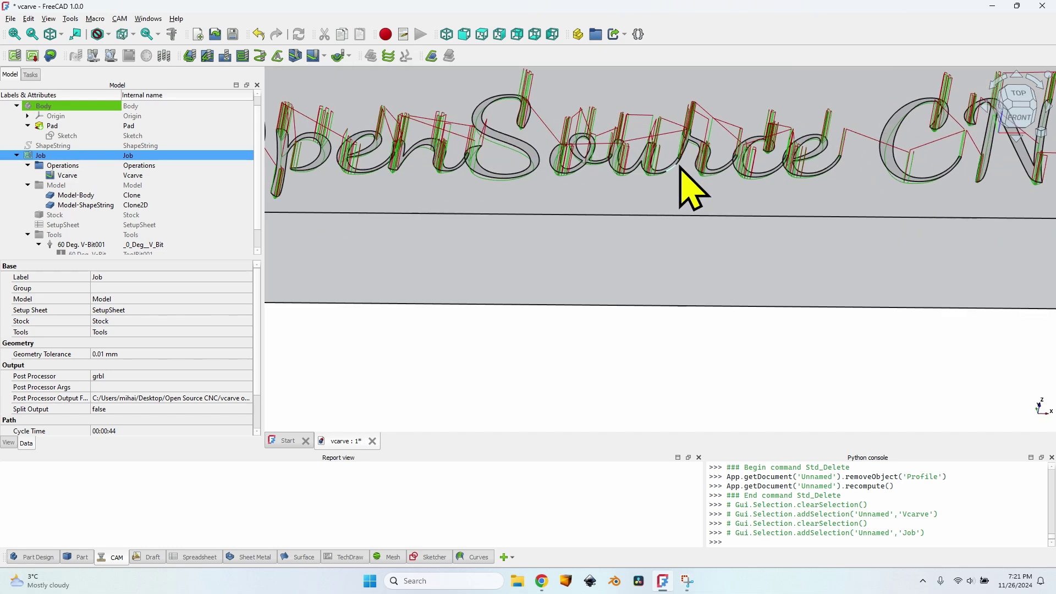
left_click(33, 56)
scroll(612, 246, "down", 20)
scroll(619, 263, "down", 10)
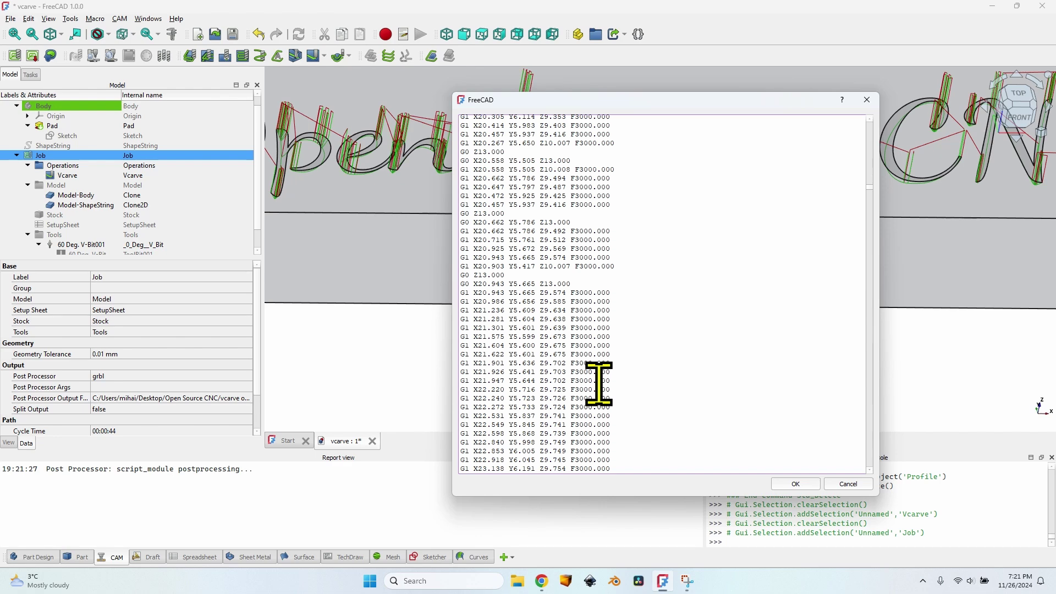
left_click(793, 484)
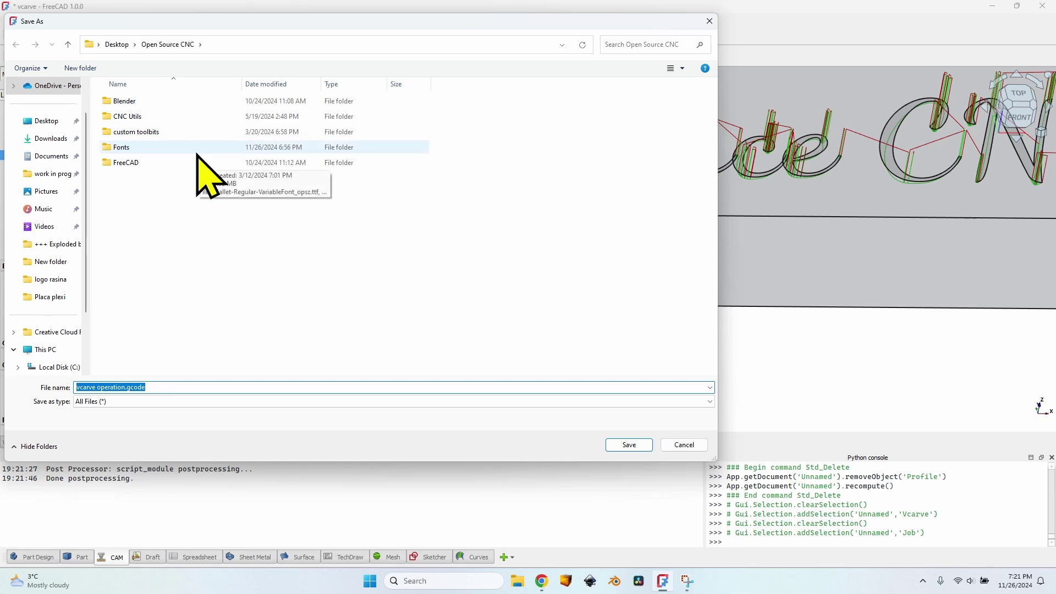
left_click(629, 444)
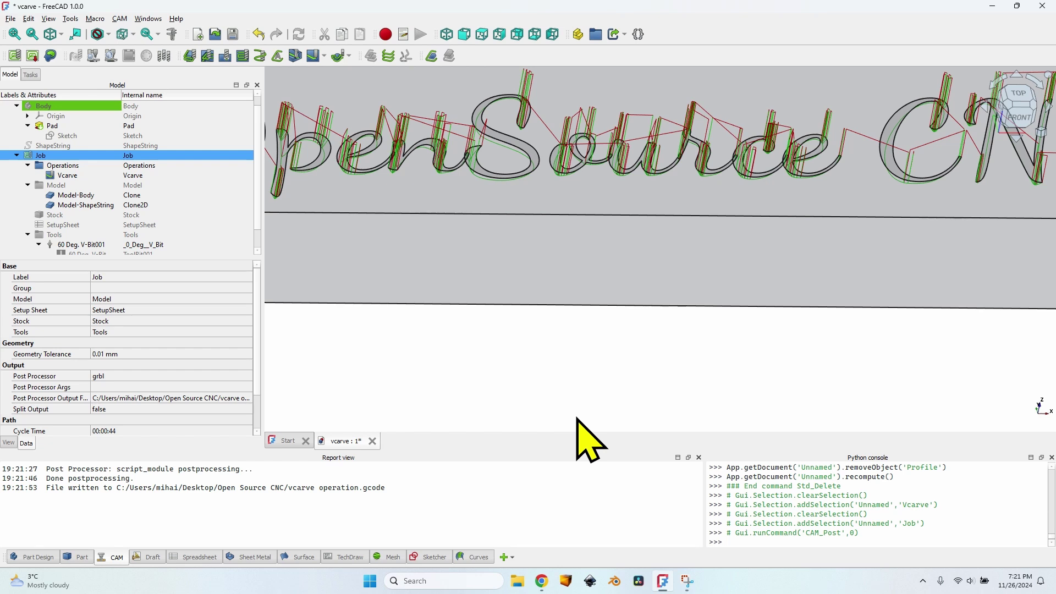
Change the ShapeString's font file to NewAmsterdam-Regular.ttf
scroll(518, 264, "down", 5)
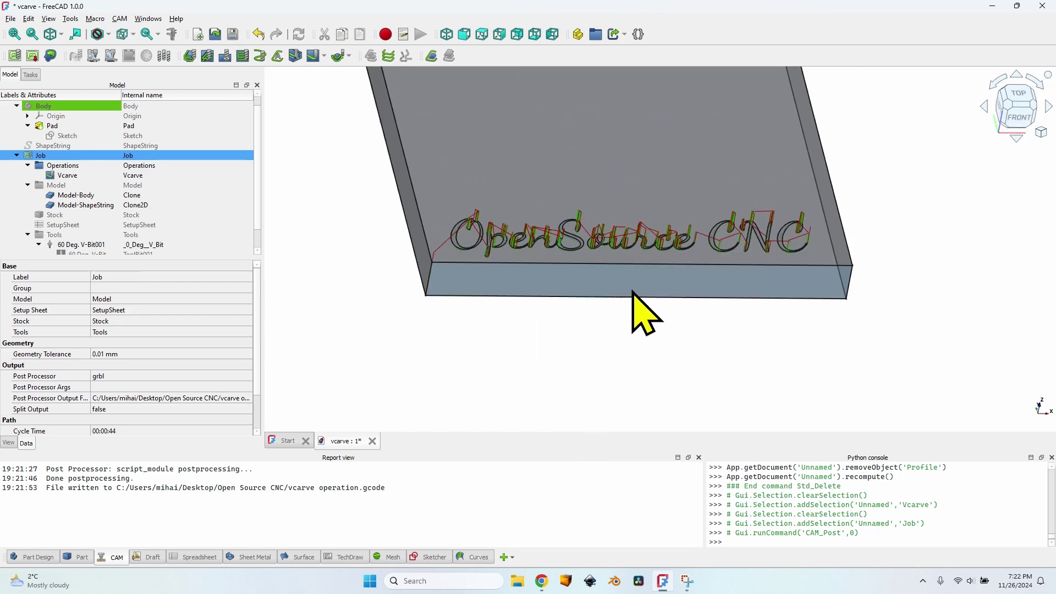
middle_click_drag(596, 168, 616, 236)
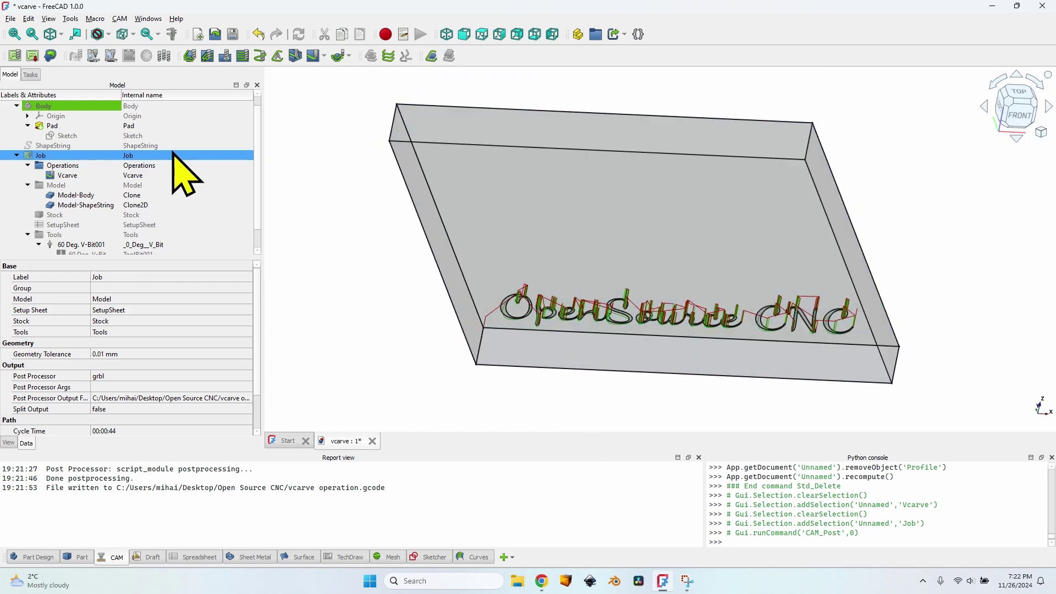
double_click(106, 145)
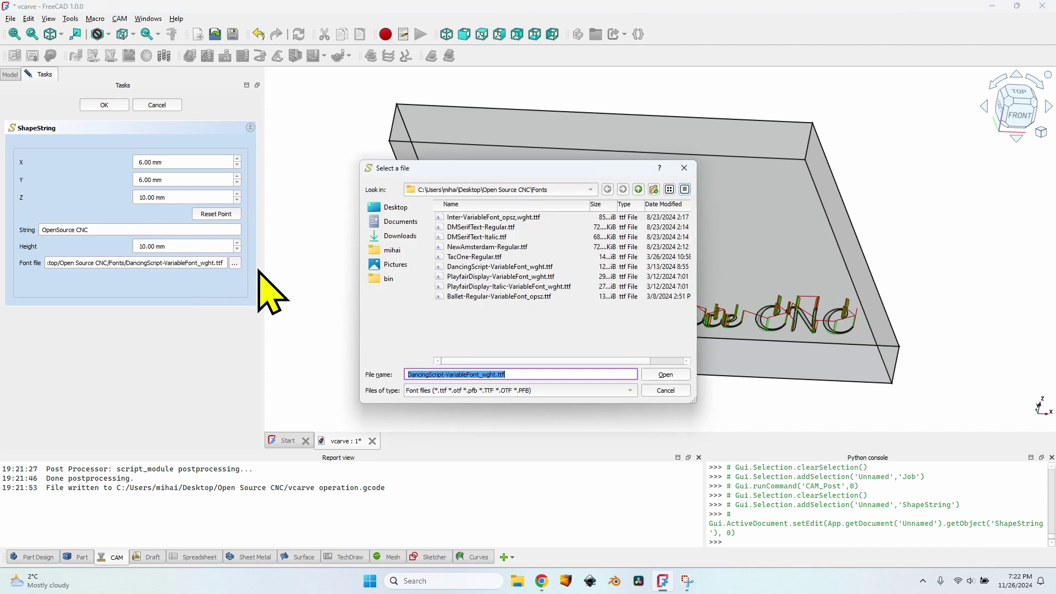
left_click(448, 267)
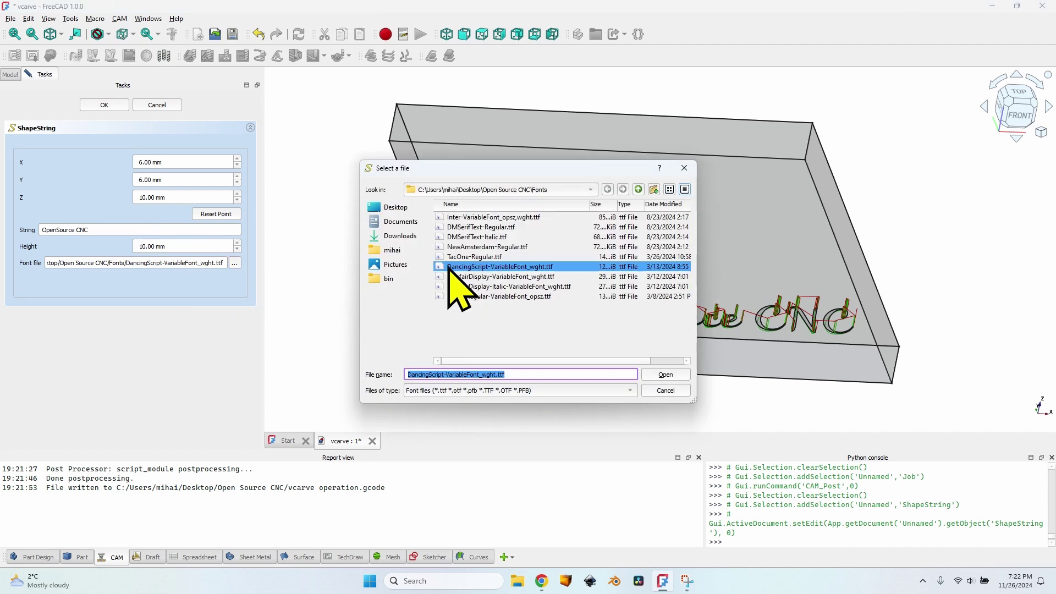
left_click(509, 247)
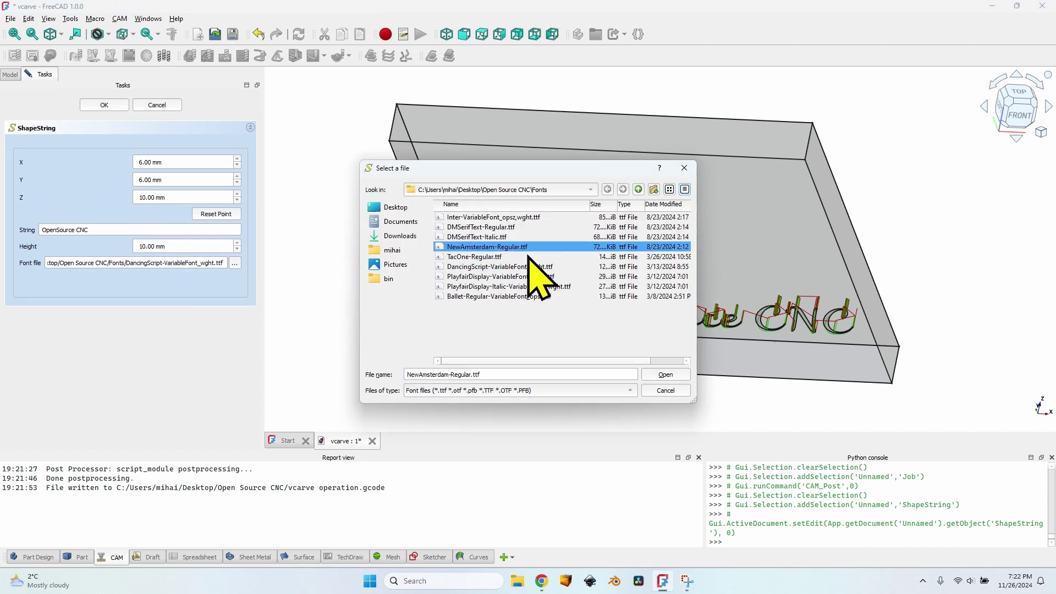
left_click(677, 376)
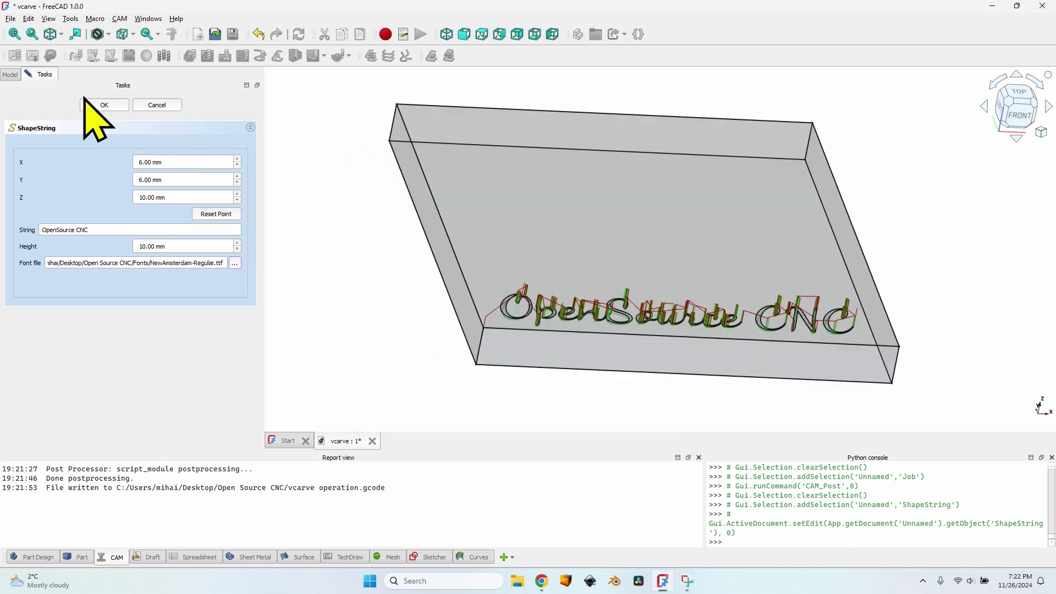
left_click(101, 107)
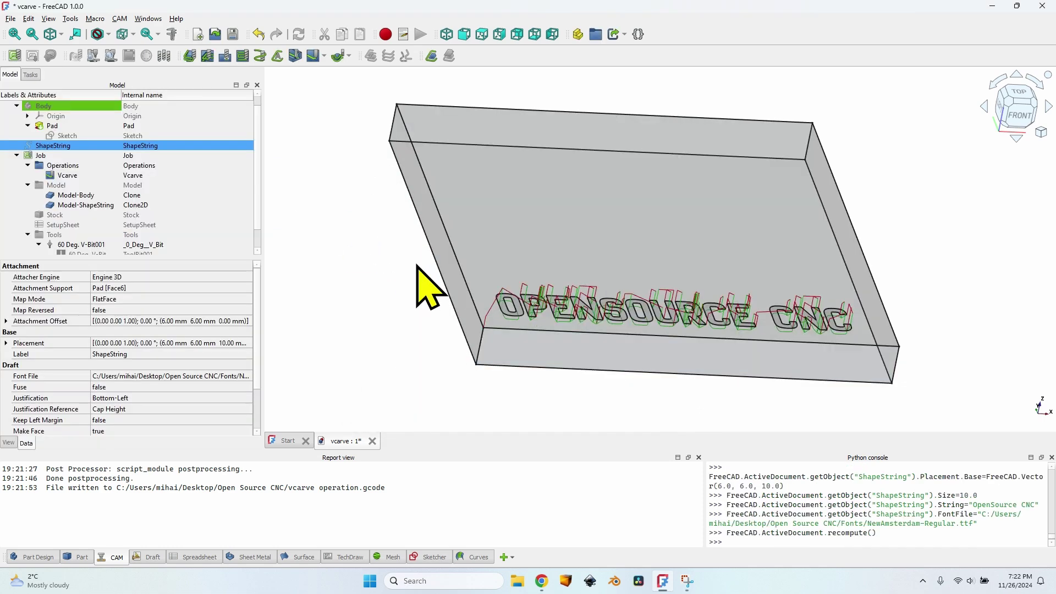
Inspect the toolpath of the NewAmsterdam lettering, simulate the job to its end and close the simulator
scroll(728, 327, "up", 3)
scroll(731, 329, "up", 2)
middle_click_drag(735, 330, 642, 270)
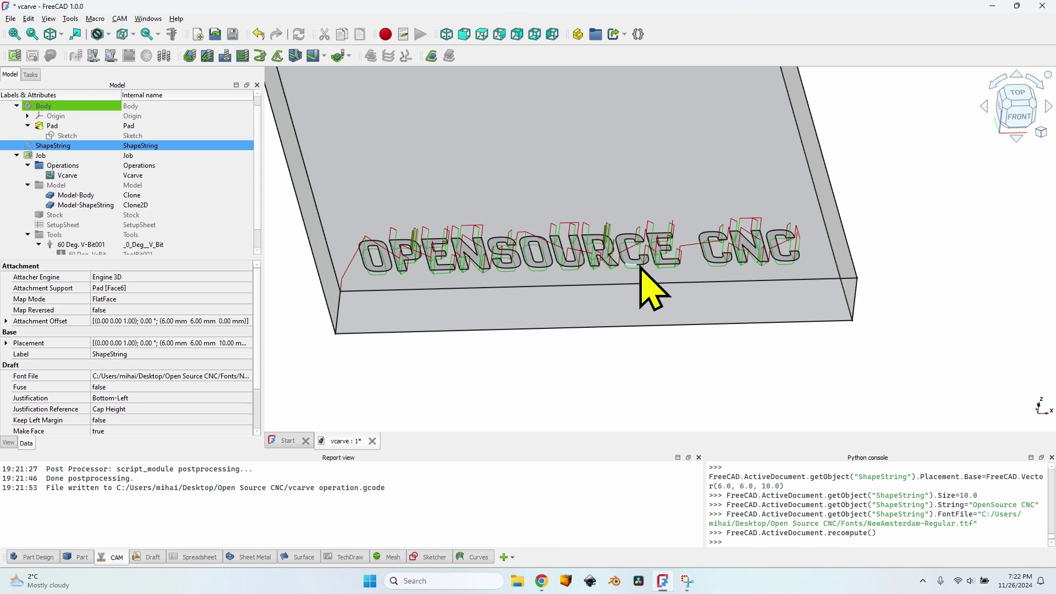
left_click(61, 155)
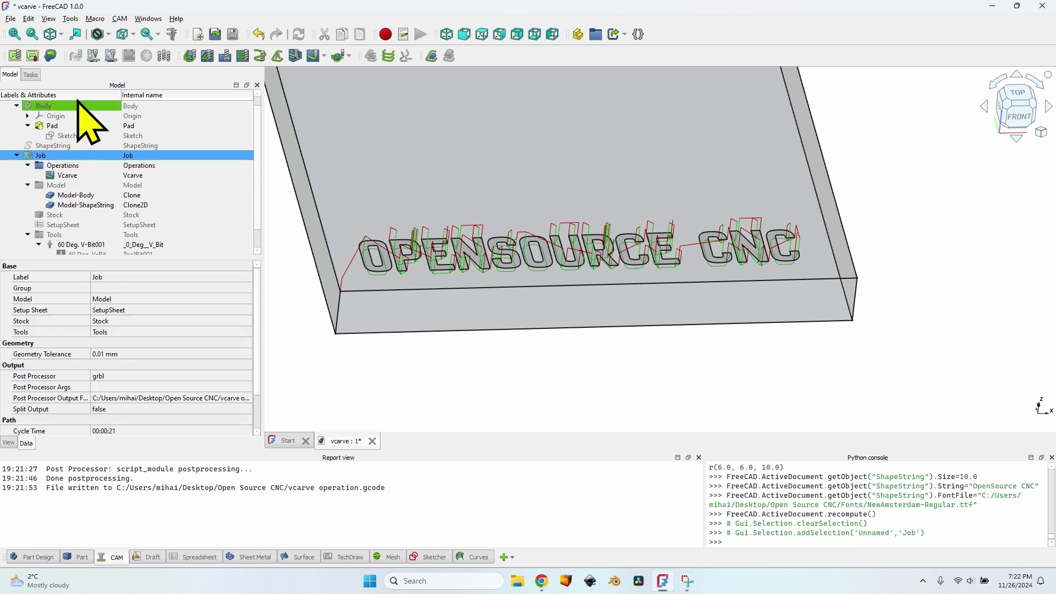
left_click(111, 56)
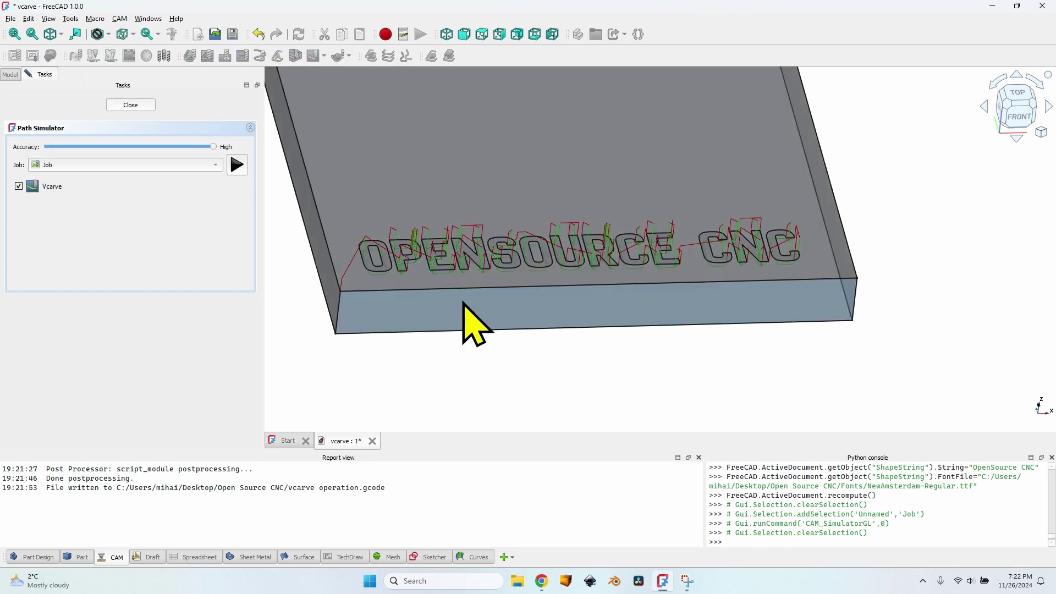
left_click(237, 164)
left_click_drag(441, 430, 616, 435)
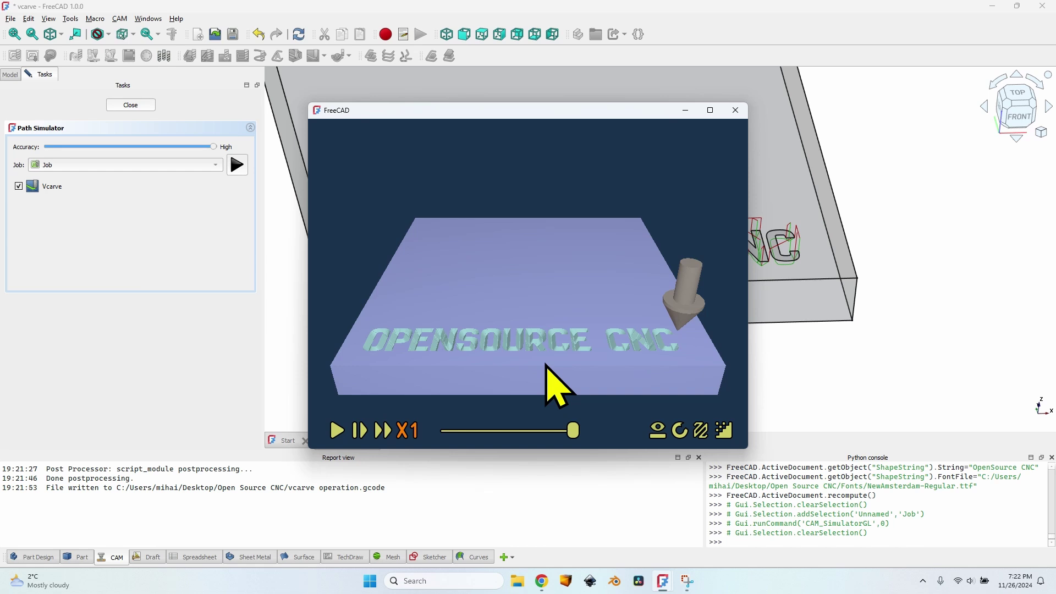
left_click(735, 110)
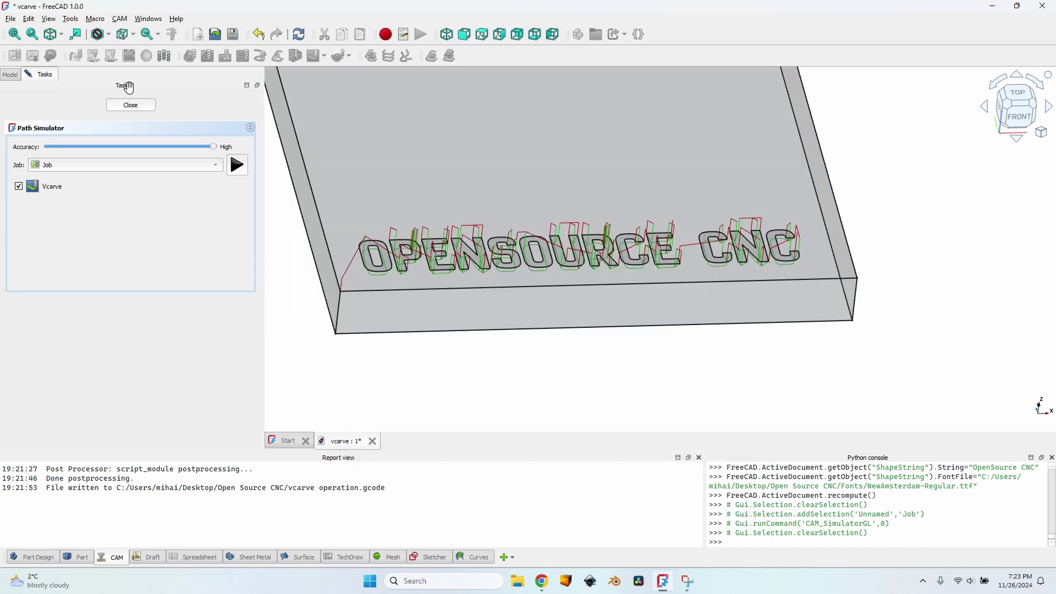
left_click(133, 105)
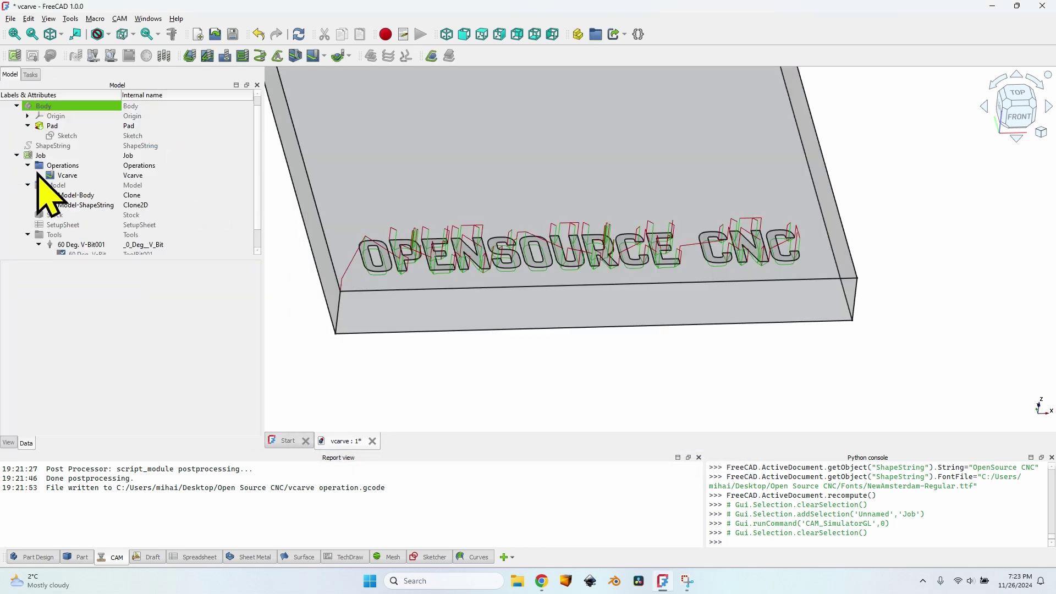
Change the ShapeString's font file to PlayfairDisplay-VariableFont_wght.ttf
left_click(64, 145)
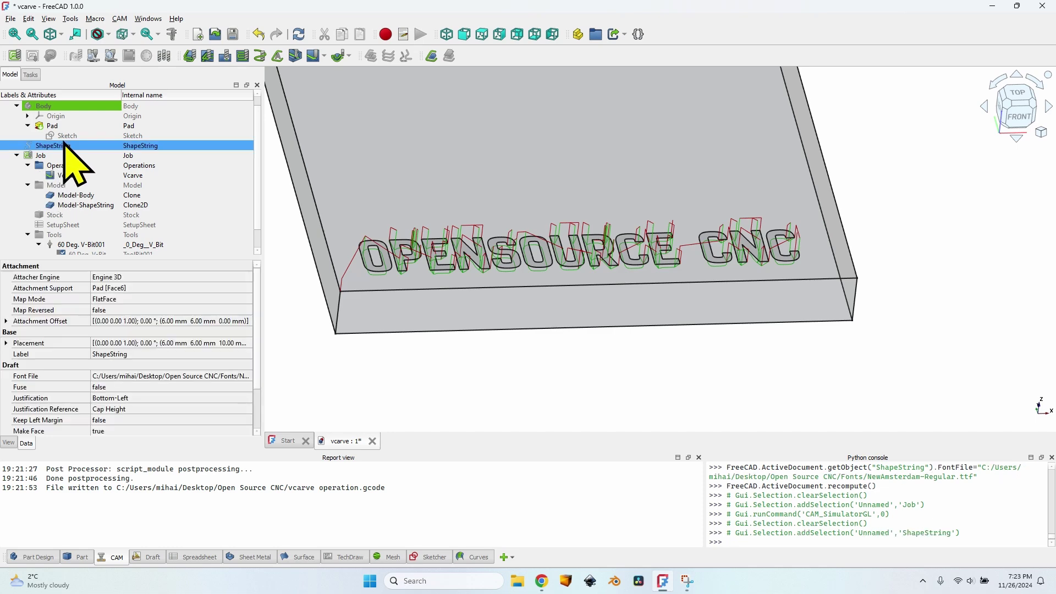
double_click(64, 145)
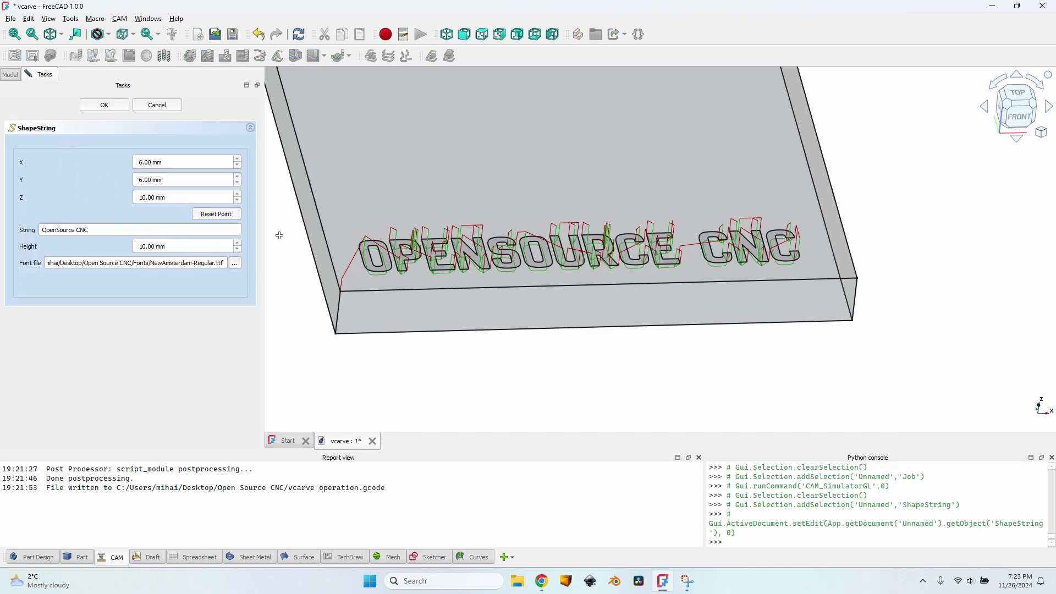
left_click(235, 263)
left_click(498, 276)
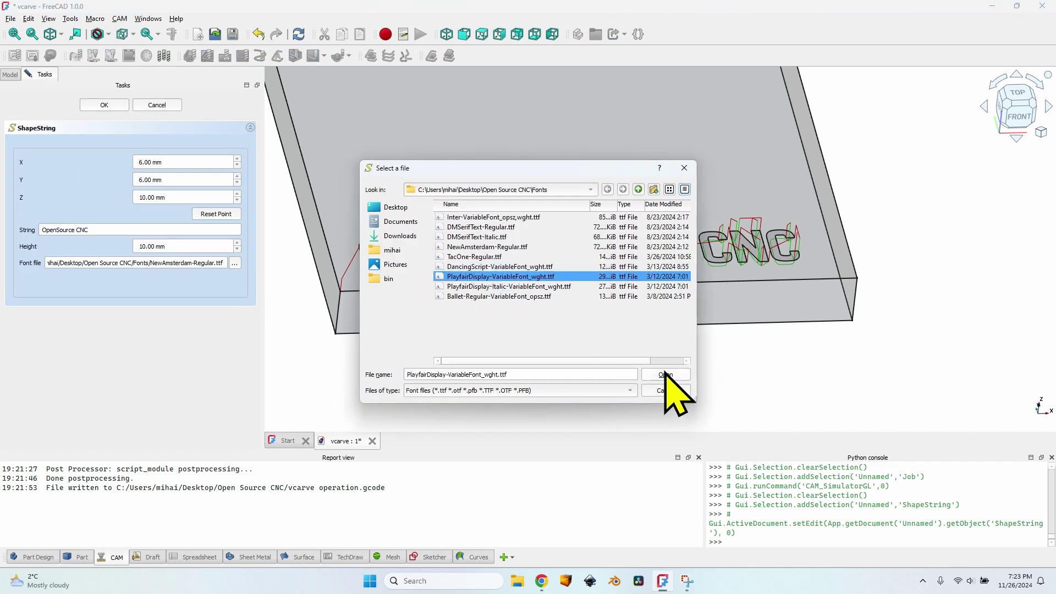
left_click(666, 374)
left_click(113, 105)
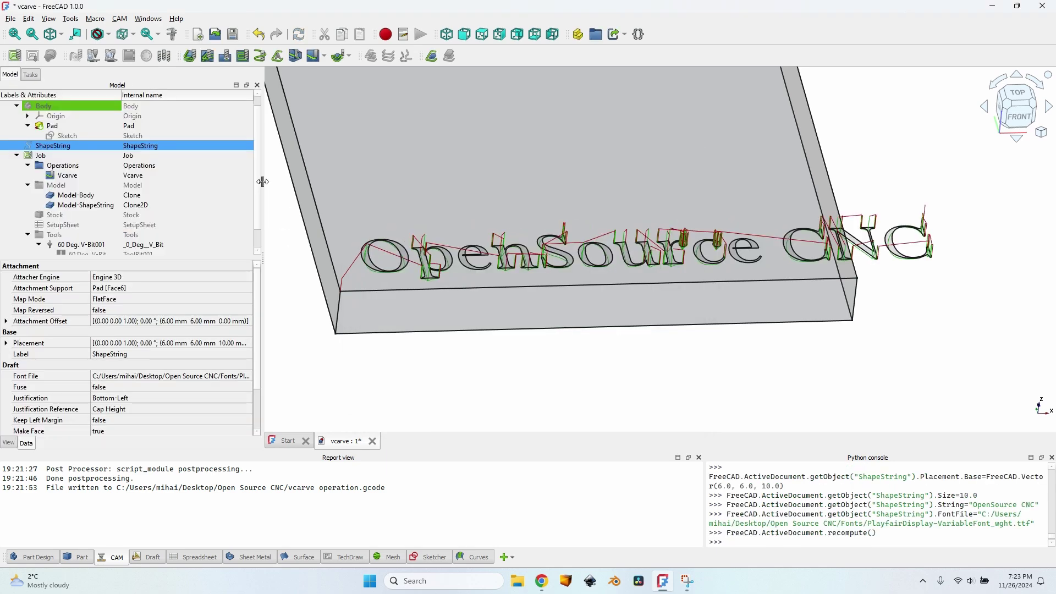
Check the lettering against the block's edges and set the ShapeString's text height to 8 mm
scroll(460, 266, "up", 5)
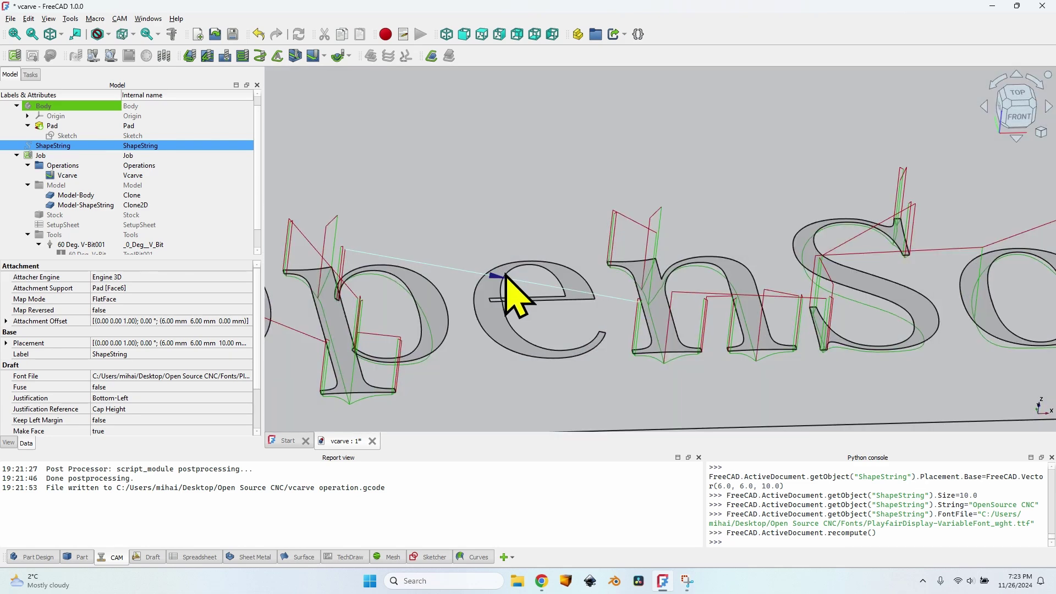
scroll(516, 319, "down", 5)
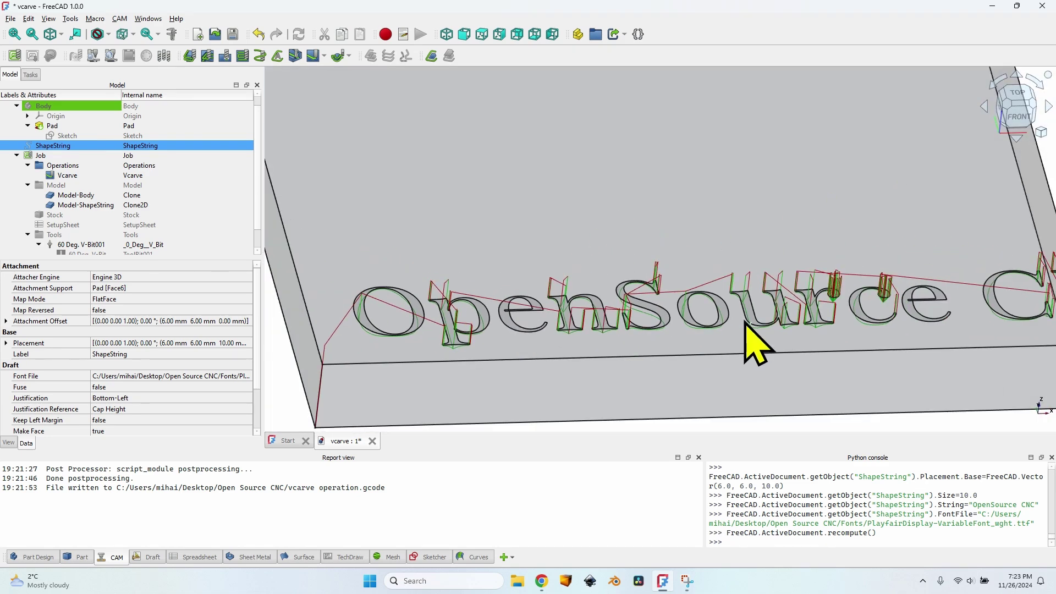
middle_click_drag(875, 303, 484, 297)
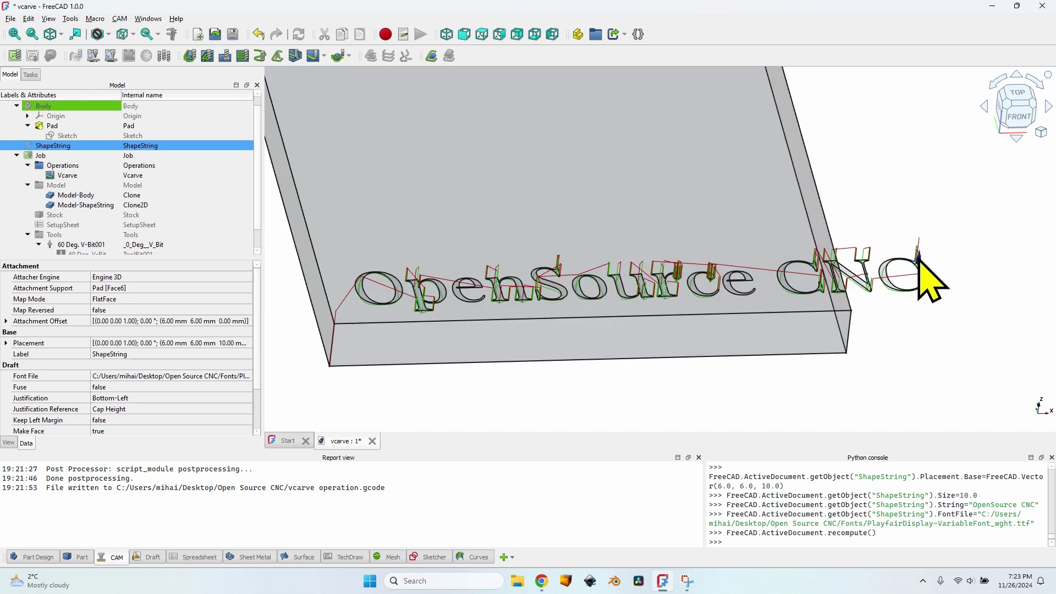
double_click(920, 264)
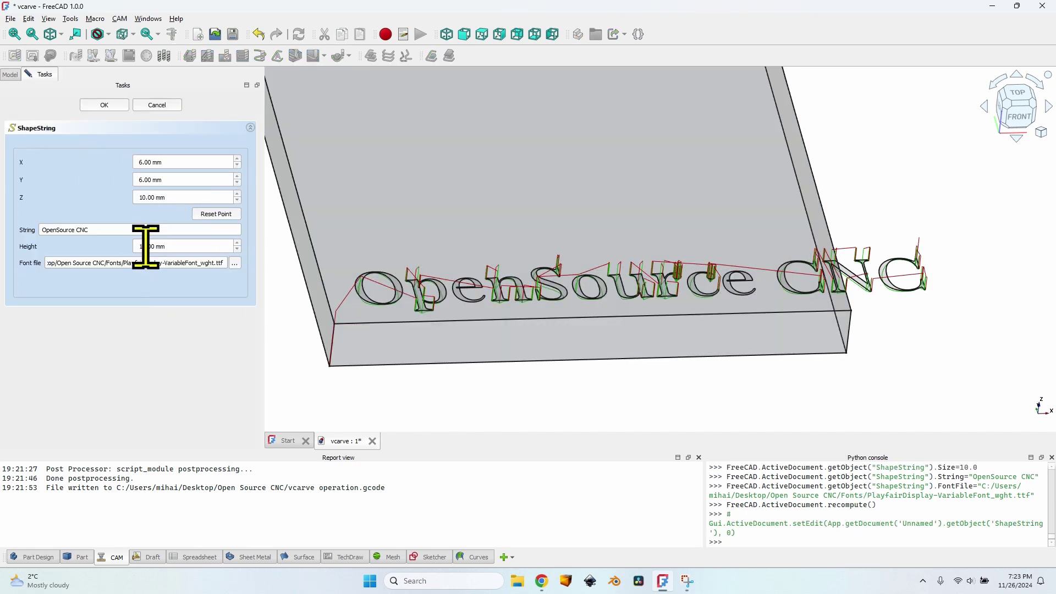
left_click_drag(144, 246, 127, 246)
type("8")
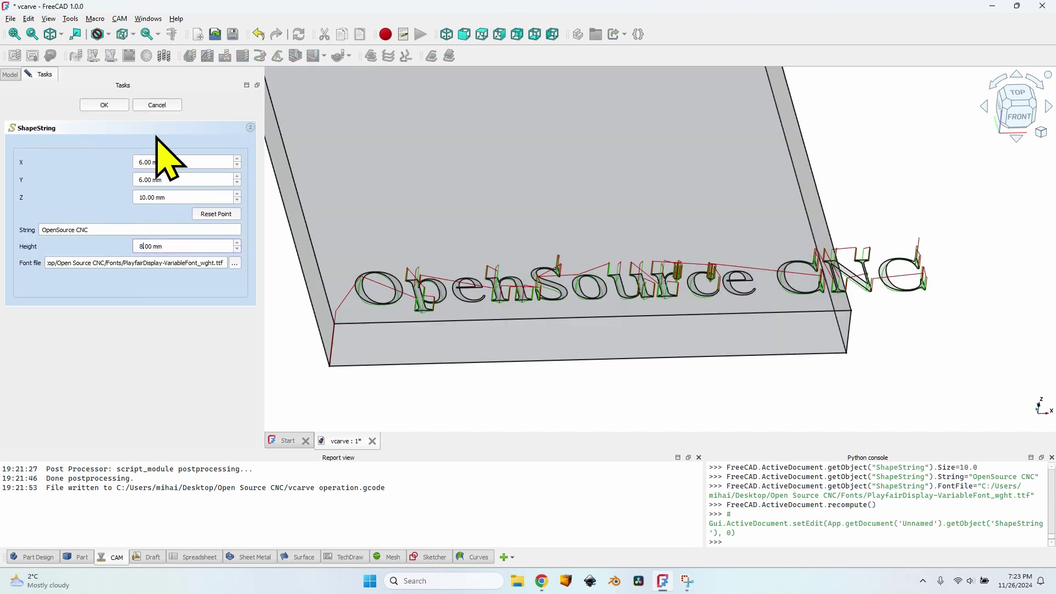
left_click(102, 105)
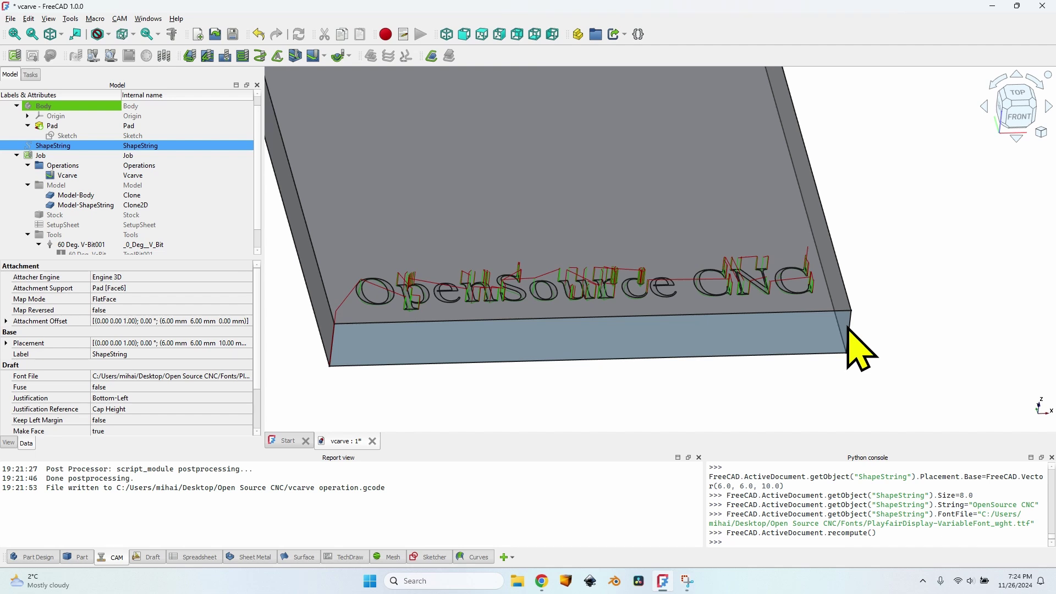
Simulate the V-carve job to its end, close the simulator and examine the outline of the first letter e in the lettering
left_click(61, 156)
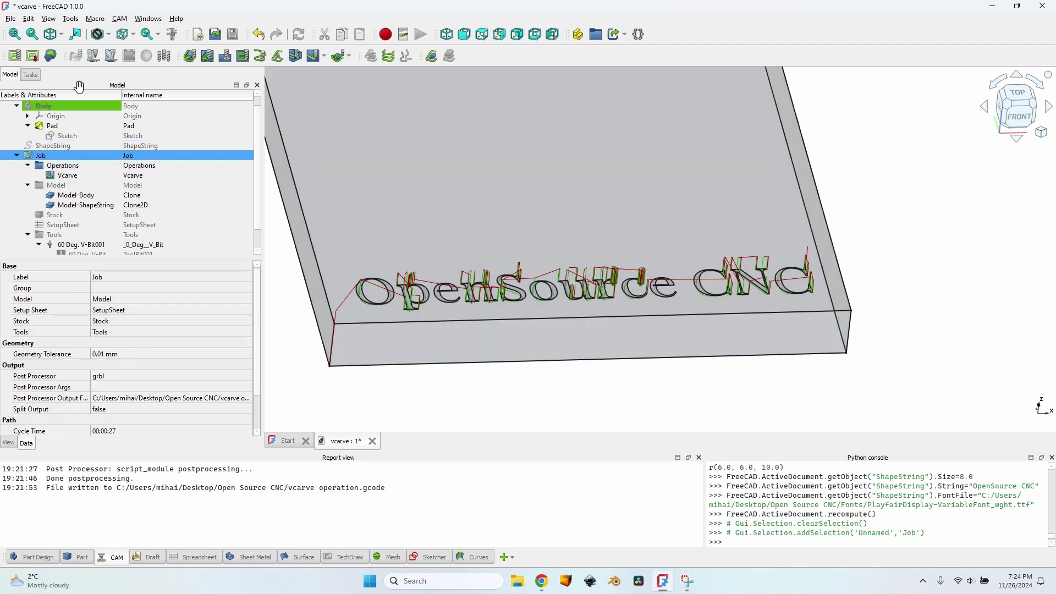
left_click(110, 55)
left_click(237, 165)
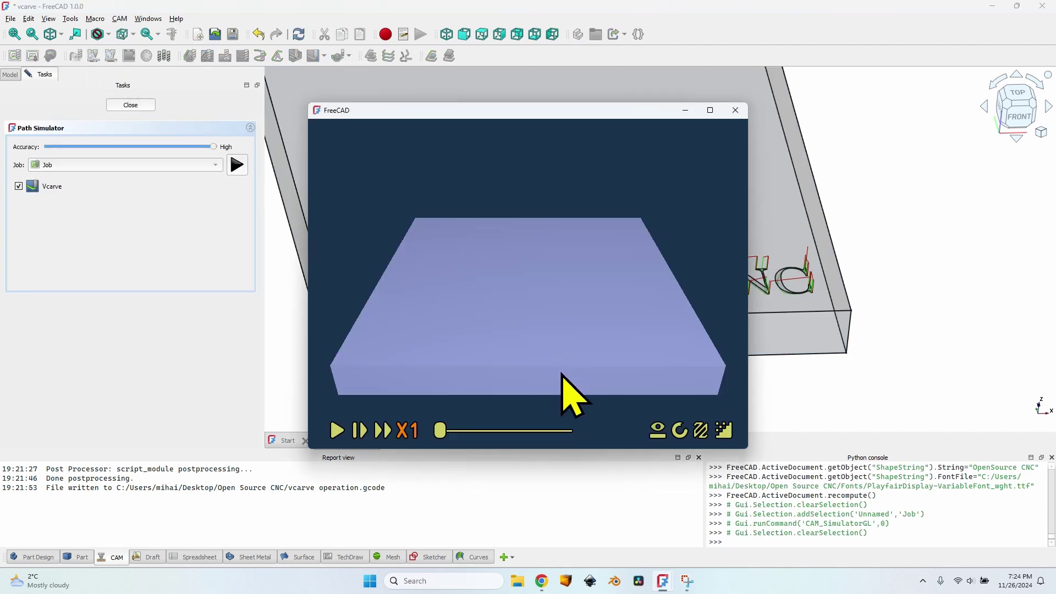
left_click_drag(440, 430, 644, 368)
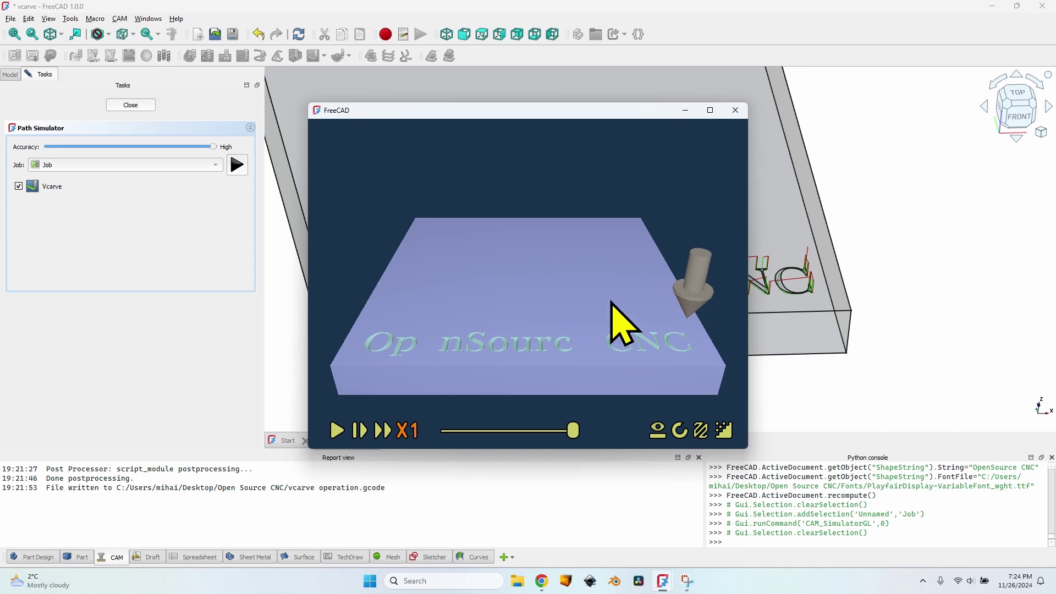
left_click(735, 110)
left_click(138, 105)
scroll(420, 300, "up", 5)
scroll(625, 254, "up", 6)
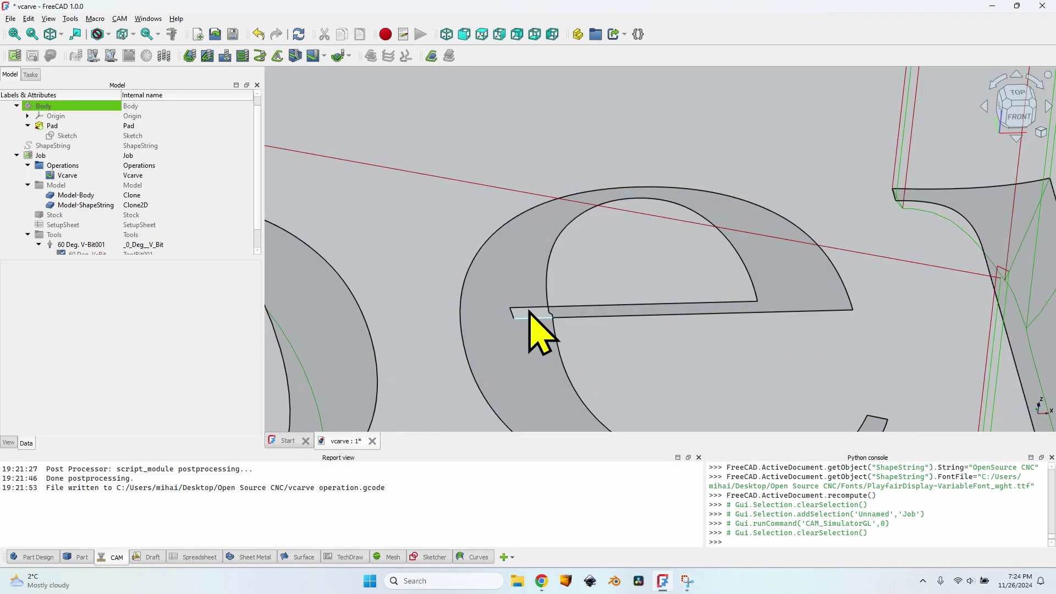